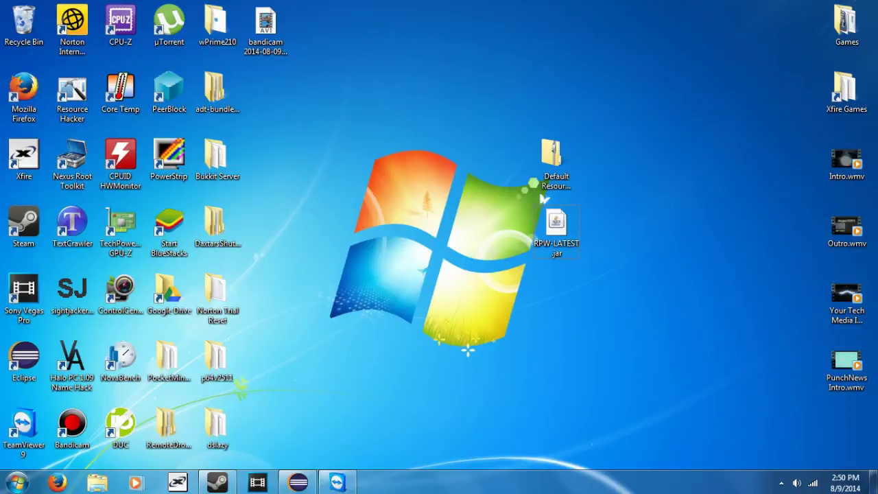
- Launch RPW-LATEST.jar from the desktop
left_click(543, 198)
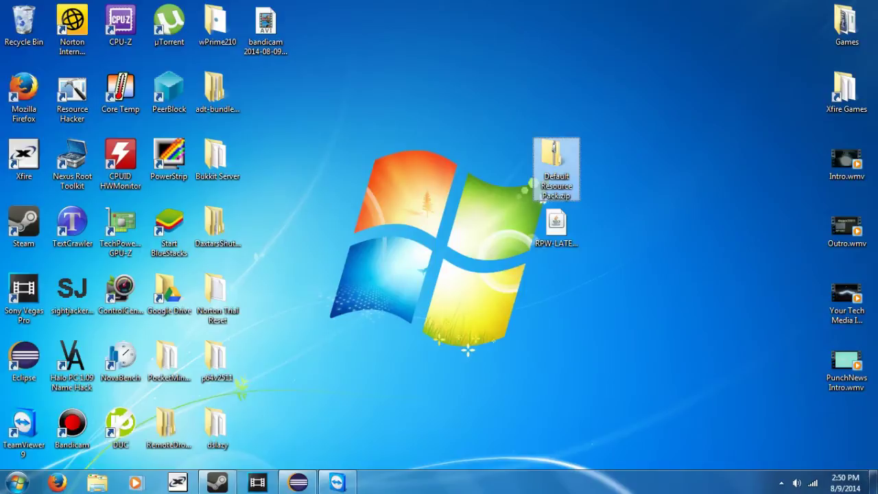
key("Down")
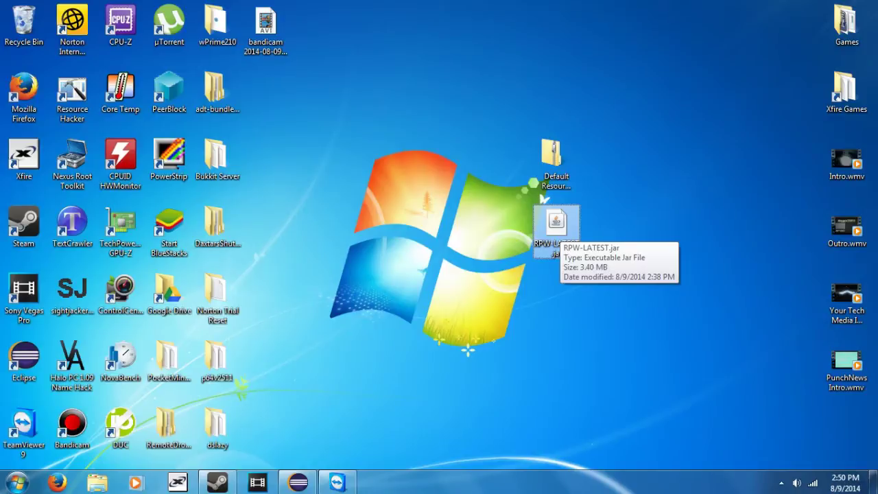
left_click(618, 274)
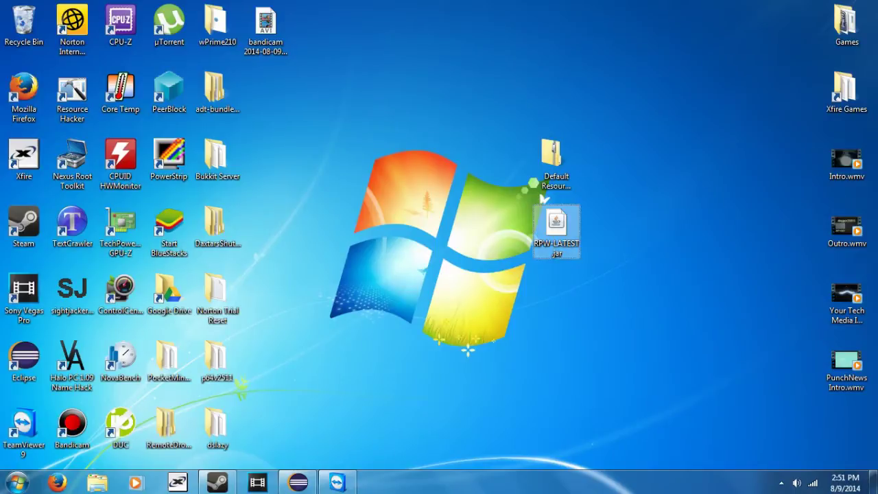
left_click(556, 232)
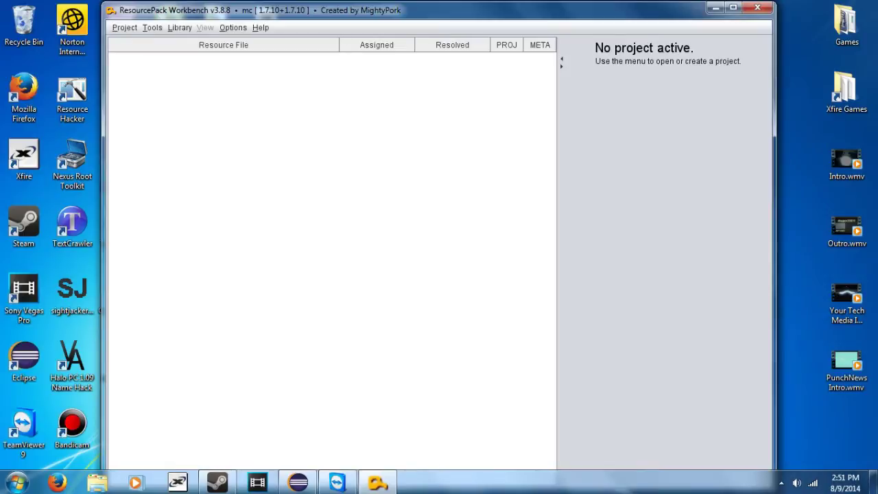
mouse_move(439, 10)
left_mouse_down()
mouse_move(468, 22)
mouse_move(449, 27)
mouse_move(424, 9)
left_mouse_up()
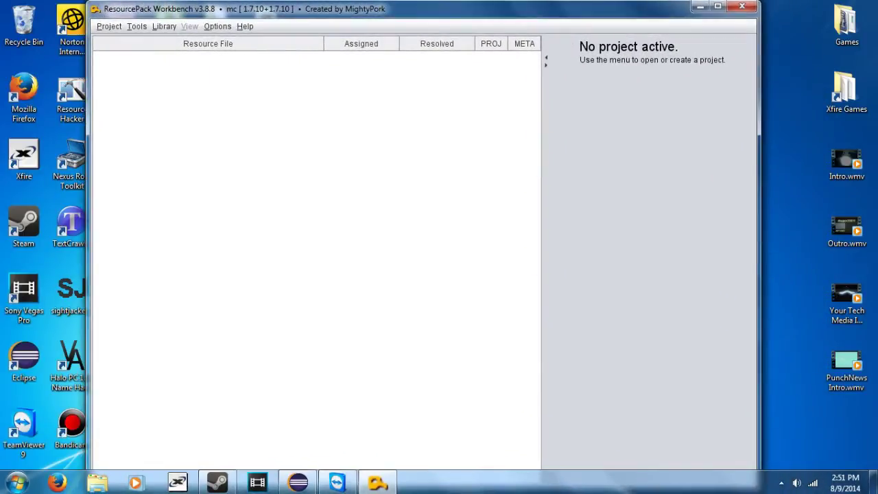
- Set up a new project based on the resource pack Default Resource Pack.zip from the Desktop folder
left_click(109, 27)
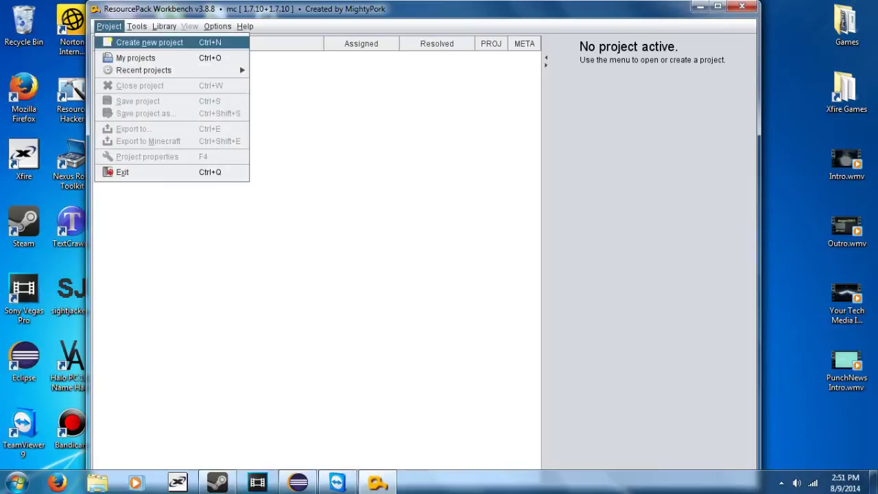
key("Return")
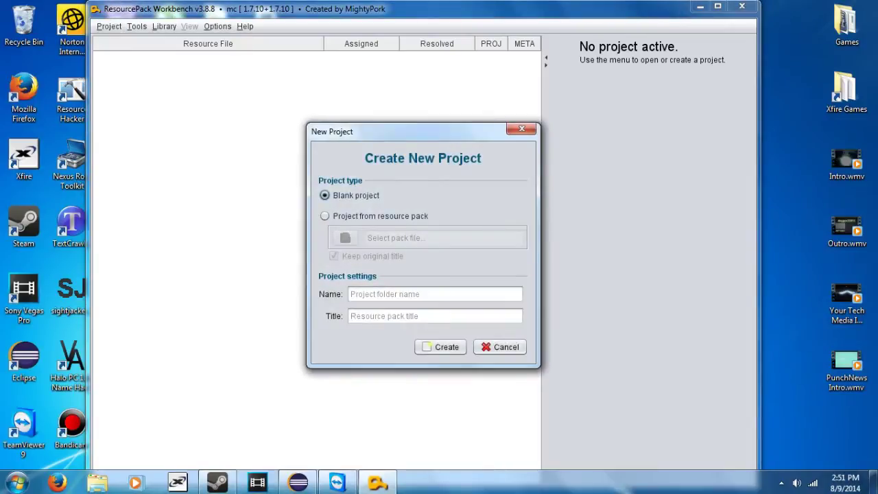
left_click(325, 216)
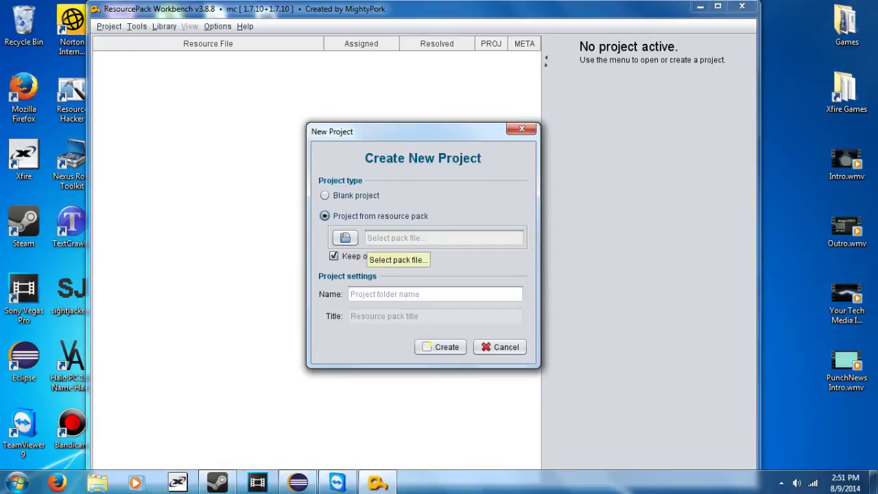
left_click(345, 237)
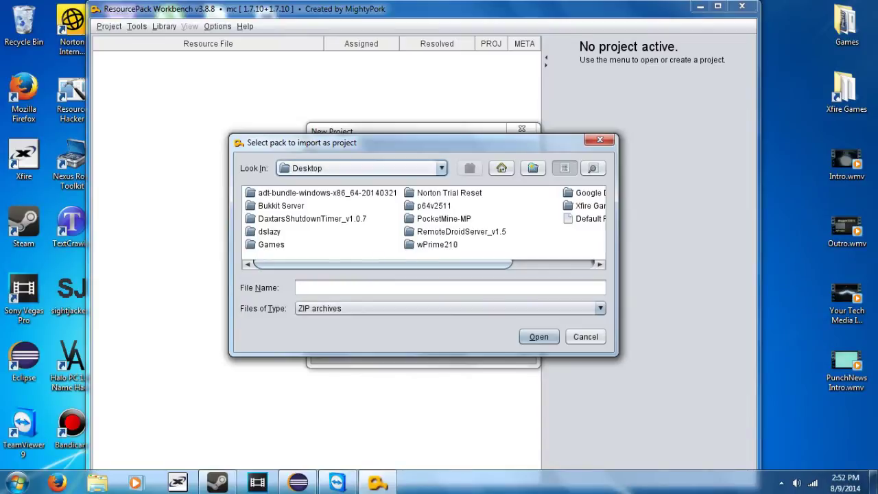
left_click(360, 168)
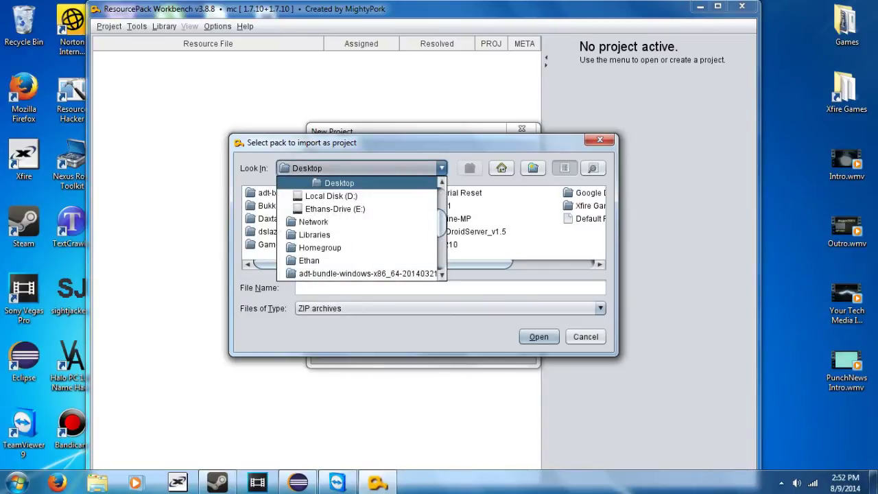
left_click(441, 168)
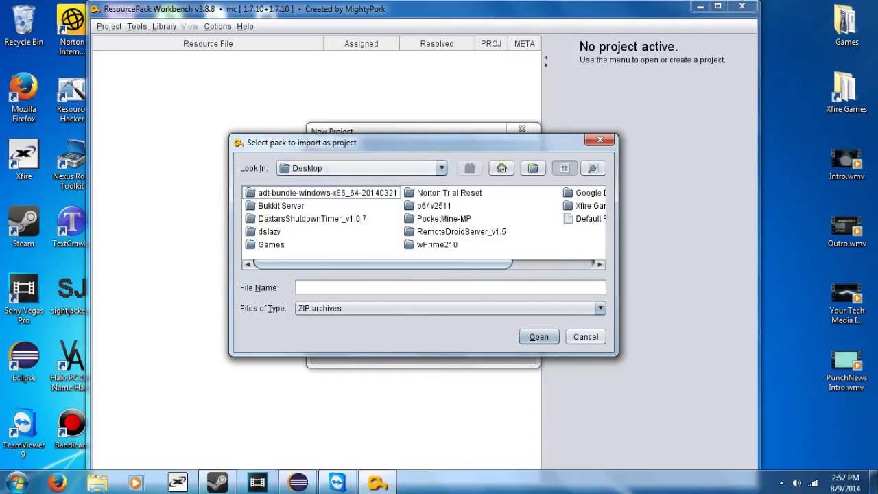
left_click(360, 168)
left_click_drag(441, 223, 442, 189)
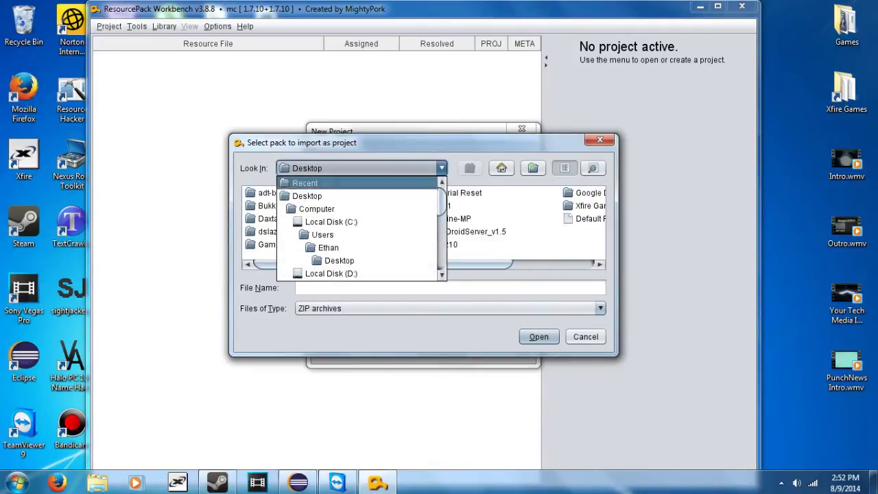
left_click(340, 260)
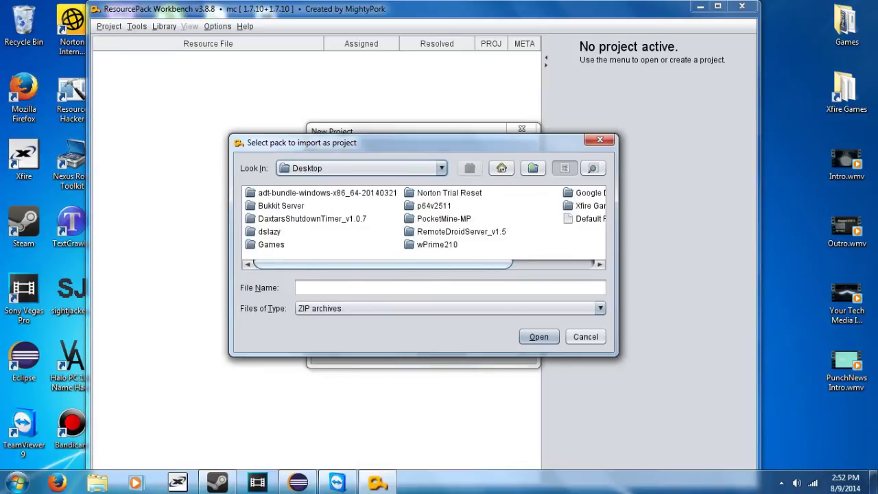
left_click_drag(439, 264, 521, 264)
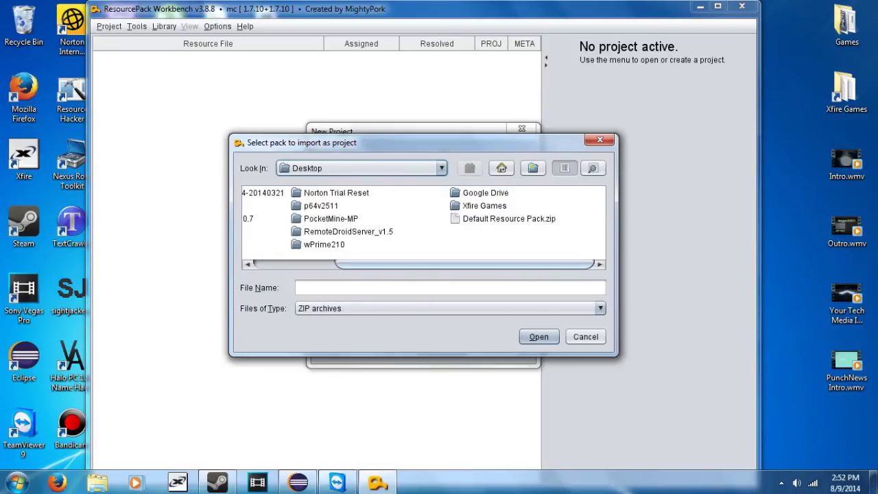
double_click(508, 219)
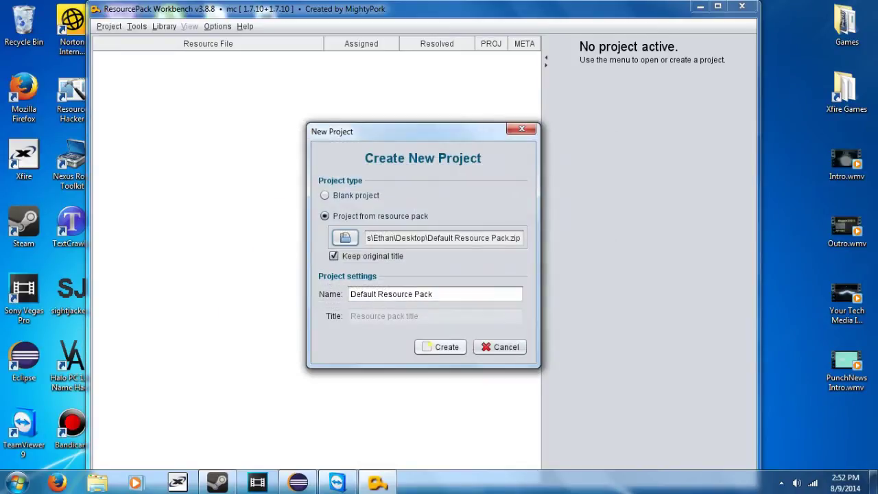
- Try to create the project under the name Default Resource Pack and cancel the new project setup
left_click(440, 347)
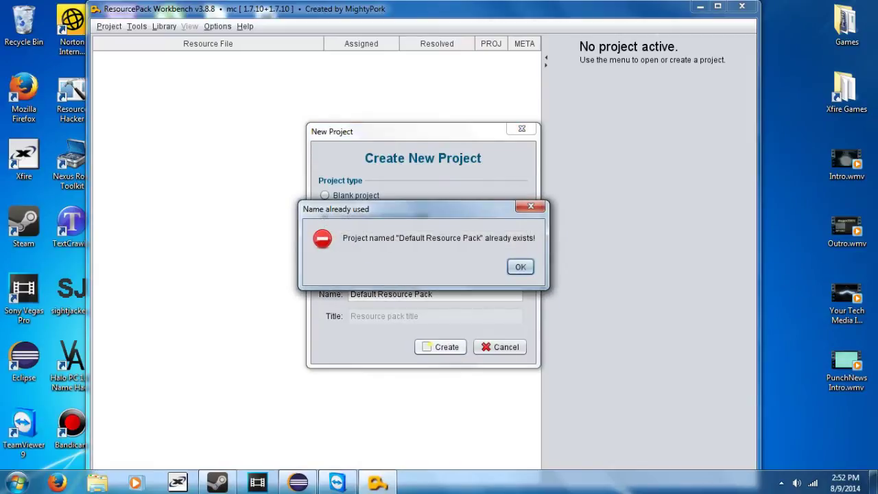
key("Return")
left_click(500, 347)
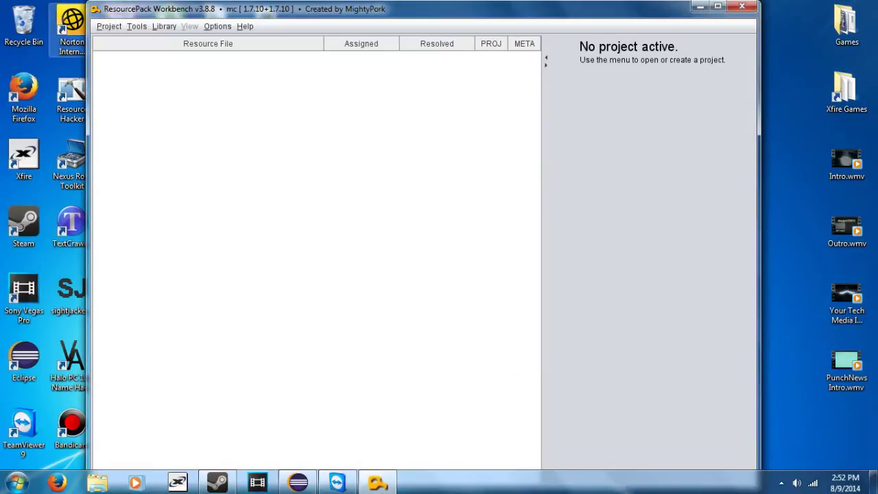
- Open the existing project Default Resource Pack from the saved projects
left_click(110, 26)
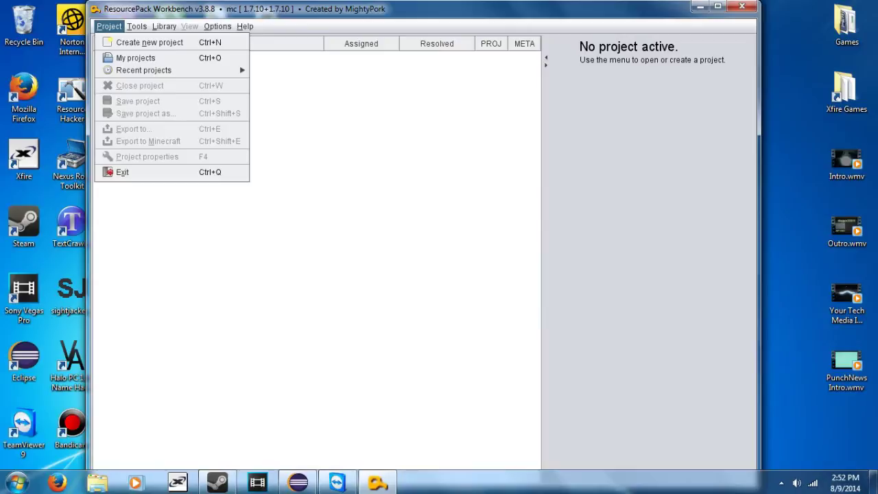
left_click(136, 58)
left_click(352, 210)
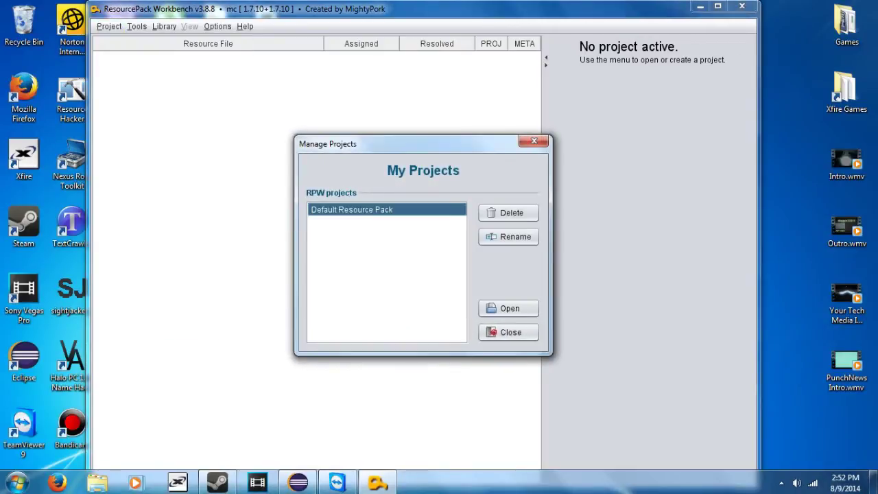
left_click(509, 309)
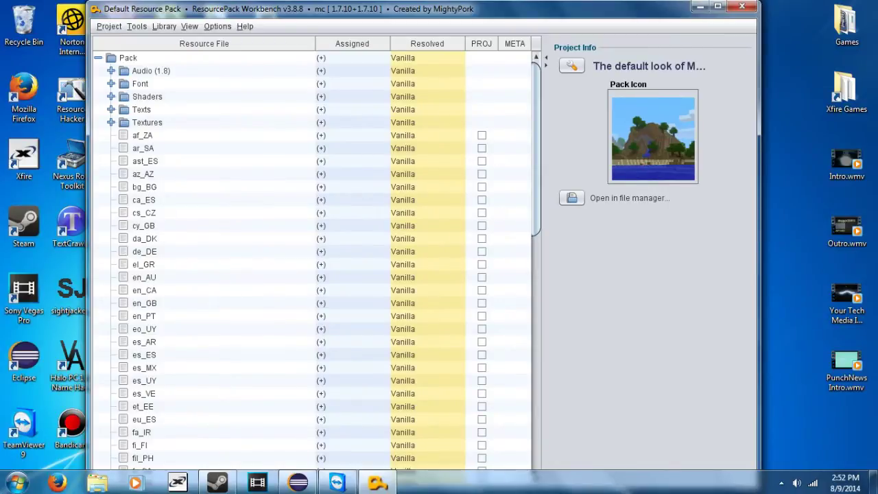
- Expand the pack's Textures folder down to Blocks and its Bed group
left_click(147, 122)
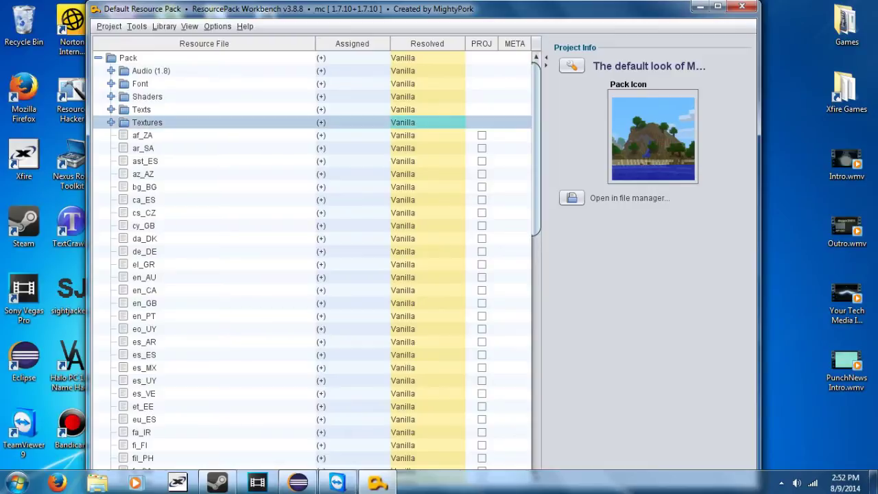
mouse_move(536, 137)
left_mouse_down()
mouse_move(536, 374)
mouse_move(536, 138)
left_mouse_up()
left_click(111, 122)
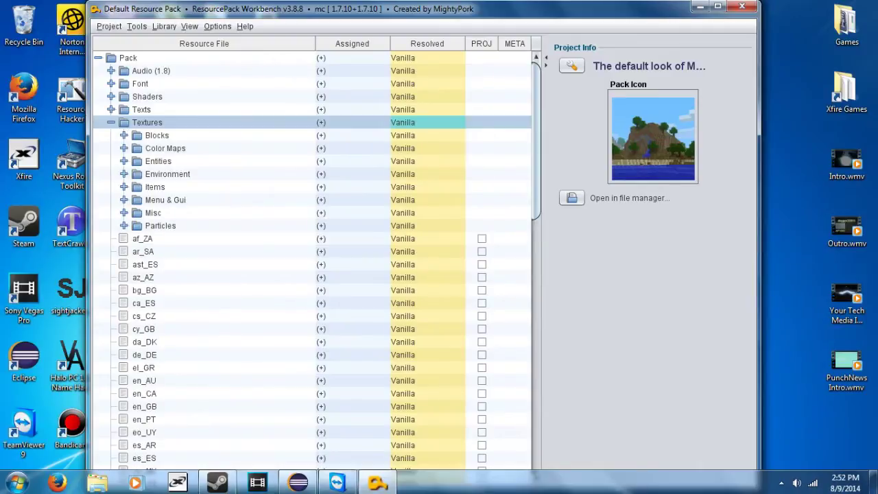
key("Down")
key("Right")
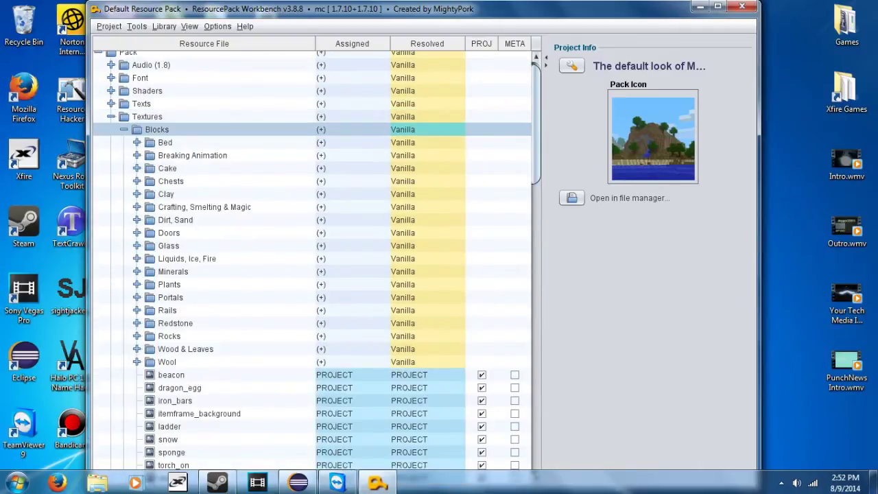
key("Down")
key("Right")
- Preview the individual bed textures and open bed_feet_top for editing in Paint, magnified to 800%
left_click(199, 207)
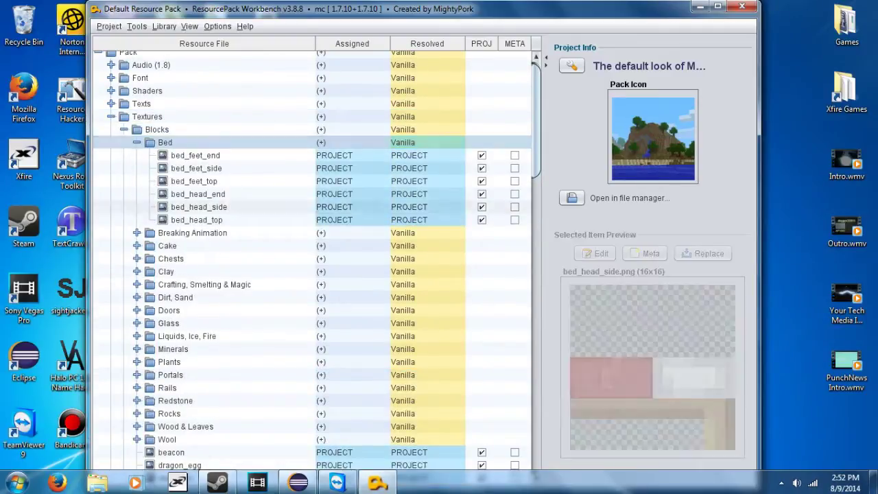
left_click(196, 220)
left_click(199, 207)
key("Up")
key("Up")
key("Up")
key("Up")
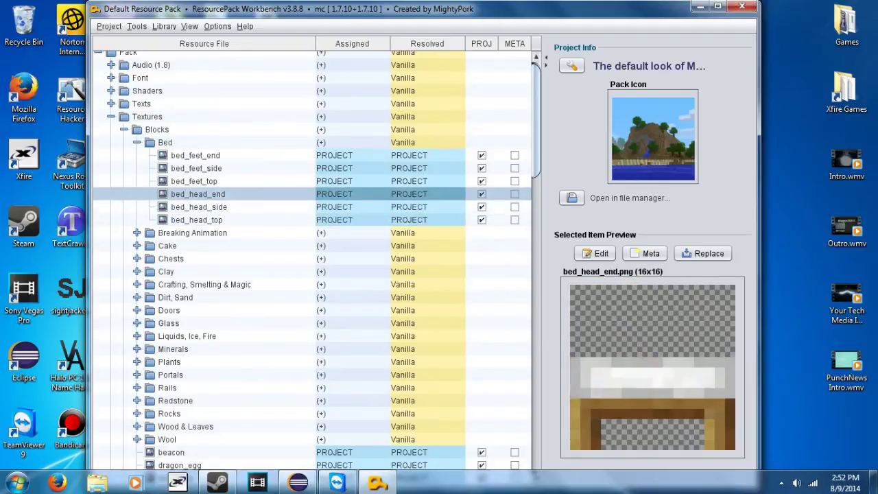
key("Down")
key("Down")
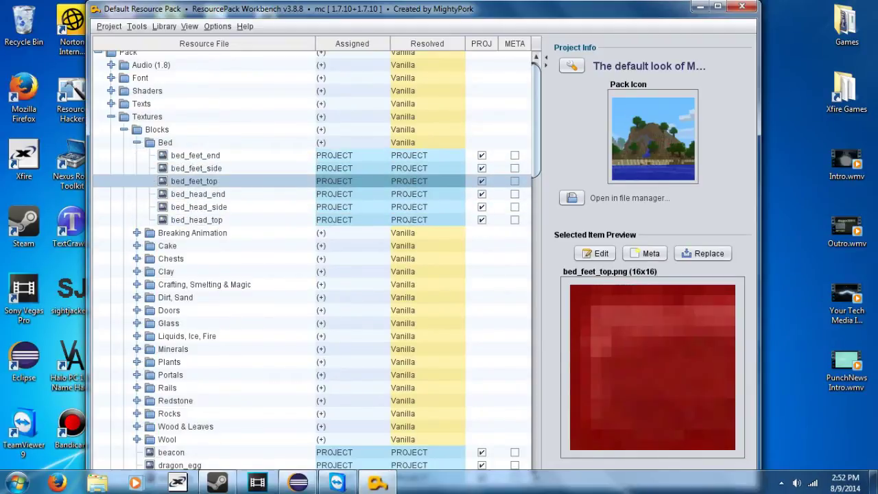
left_click(595, 253)
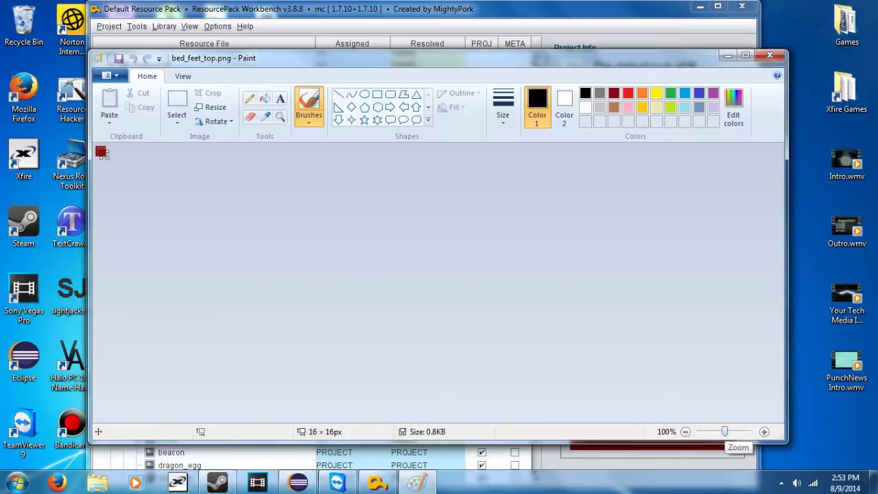
left_click_drag(724, 431, 748, 432)
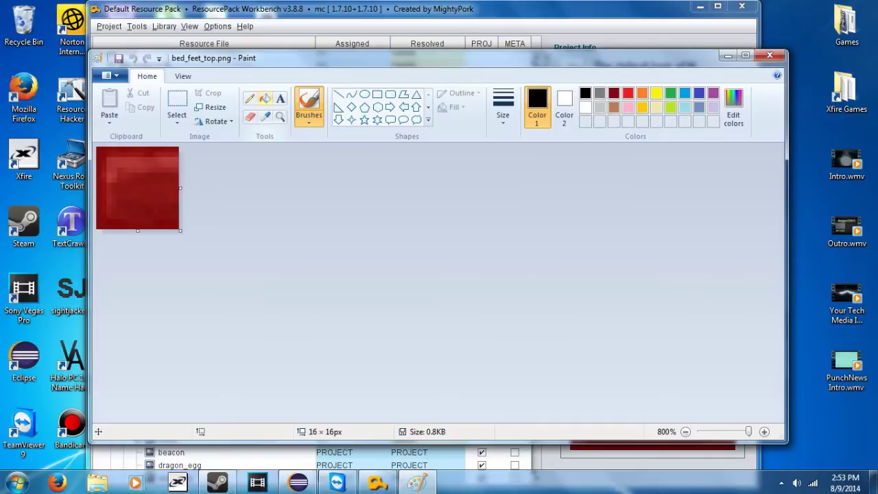
- Draw a few single indigo pixels near the middle of the bed_feet_top texture with the Pencil
left_click(265, 98)
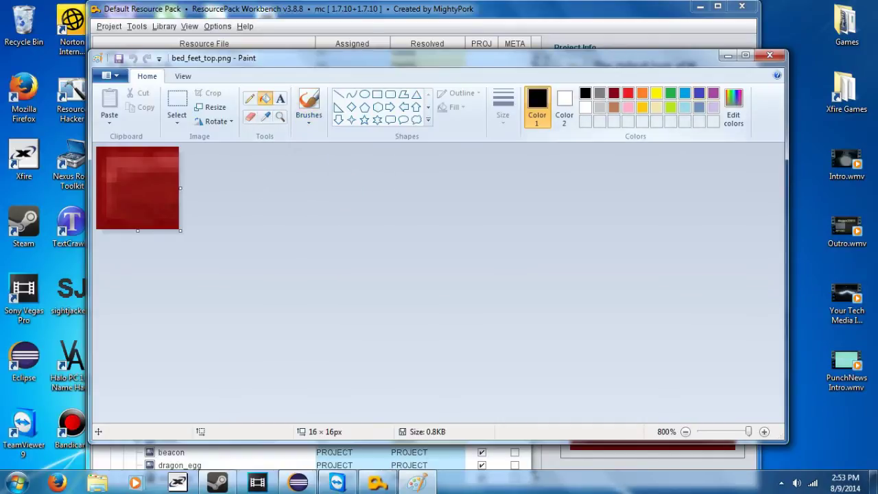
left_click(698, 93)
left_click(156, 195)
left_click(150, 195)
left_click(134, 185)
left_click(130, 191)
left_click(124, 195)
left_click(125, 200)
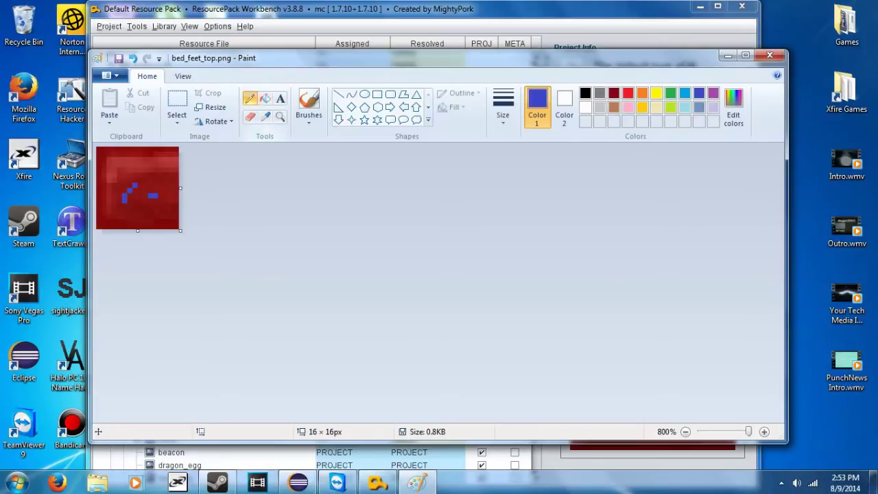
- Paint over the right part of the bed texture in indigo with the standard brush
left_click(309, 110)
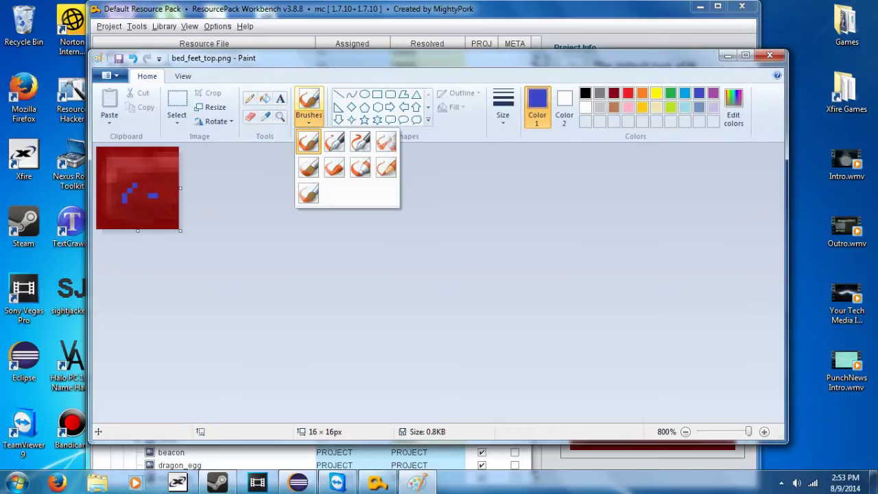
left_click(309, 142)
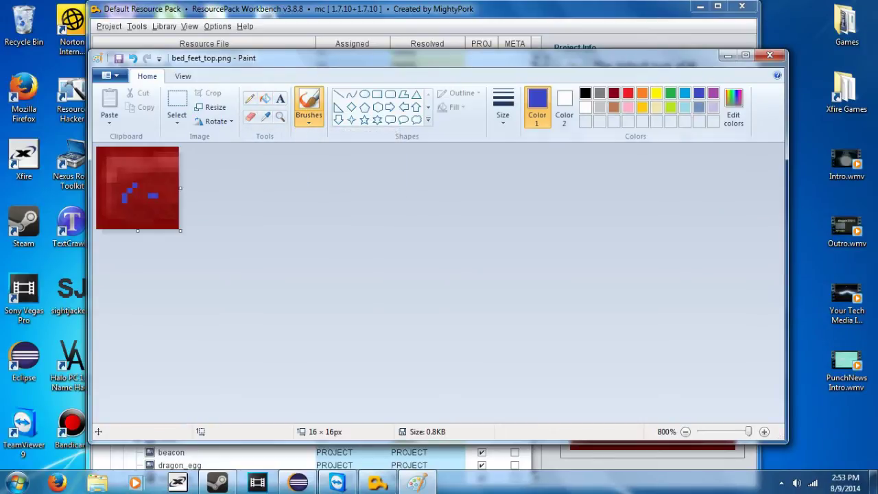
mouse_move(168, 180)
left_mouse_down()
mouse_move(175, 159)
mouse_move(159, 152)
mouse_move(171, 218)
mouse_move(161, 223)
mouse_move(130, 206)
mouse_move(160, 200)
left_mouse_up()
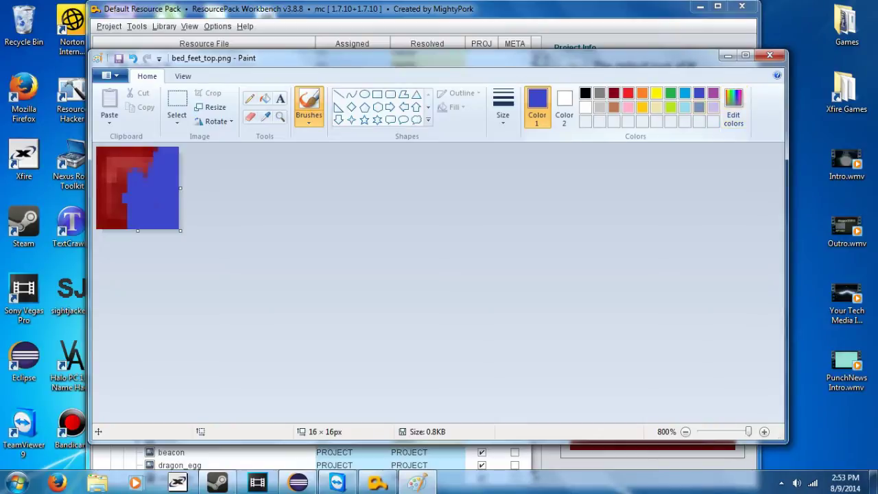
- Cover the whole bed_feet_top texture in turquoise with the brush, including its corners, and save and close the image
left_click(685, 94)
mouse_move(174, 184)
left_mouse_down()
mouse_move(142, 207)
mouse_move(171, 202)
mouse_move(172, 226)
mouse_move(103, 219)
mouse_move(130, 203)
mouse_move(93, 196)
mouse_move(102, 177)
mouse_move(140, 172)
mouse_move(156, 152)
mouse_move(124, 153)
mouse_move(130, 149)
left_mouse_up()
left_click(136, 149)
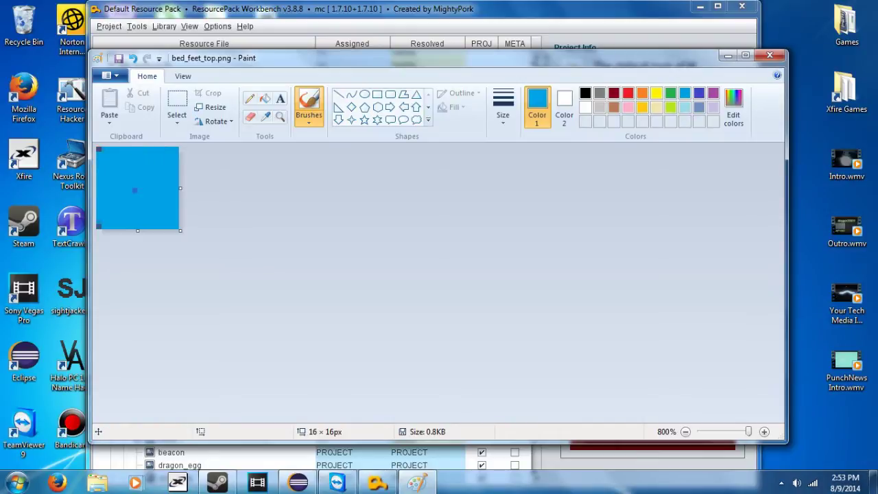
left_click(99, 150)
left_click(100, 225)
left_click(118, 59)
left_click(770, 55)
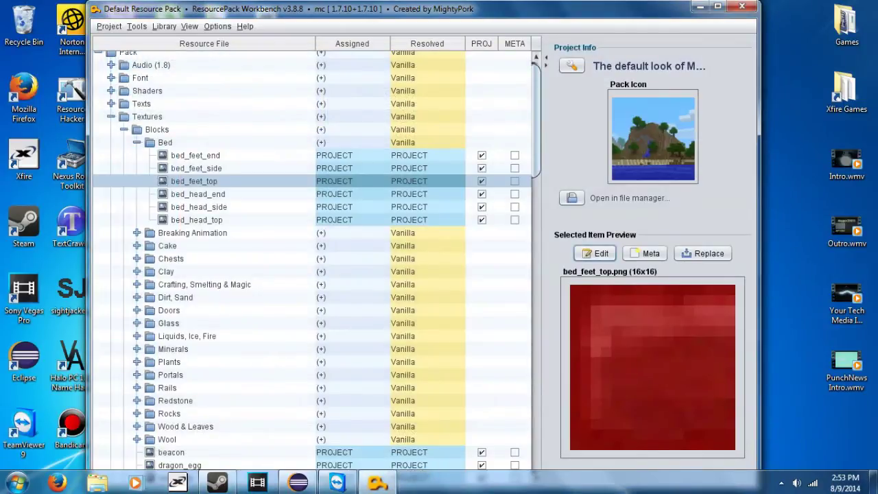
- Reopen the bed_feet_top texture in Paint, try enlarging its canvas, and undo the enlargement
left_click(703, 253)
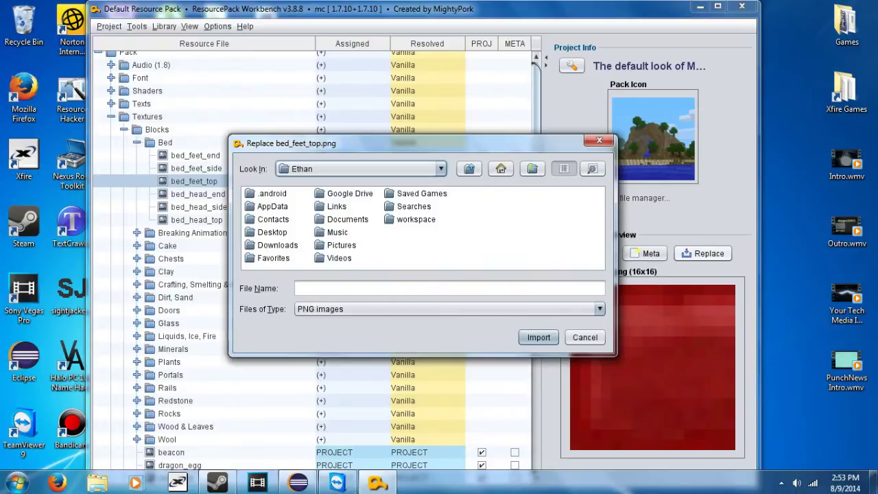
left_click(599, 140)
left_click(599, 253)
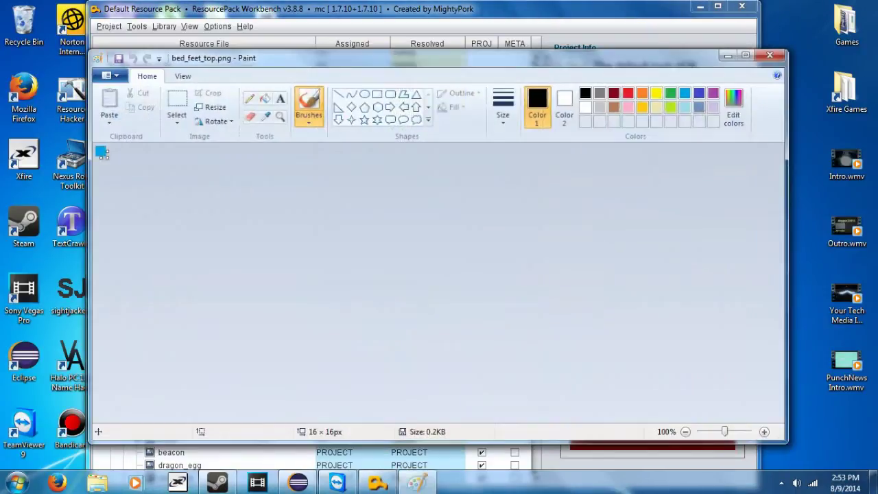
left_click_drag(108, 159, 168, 204)
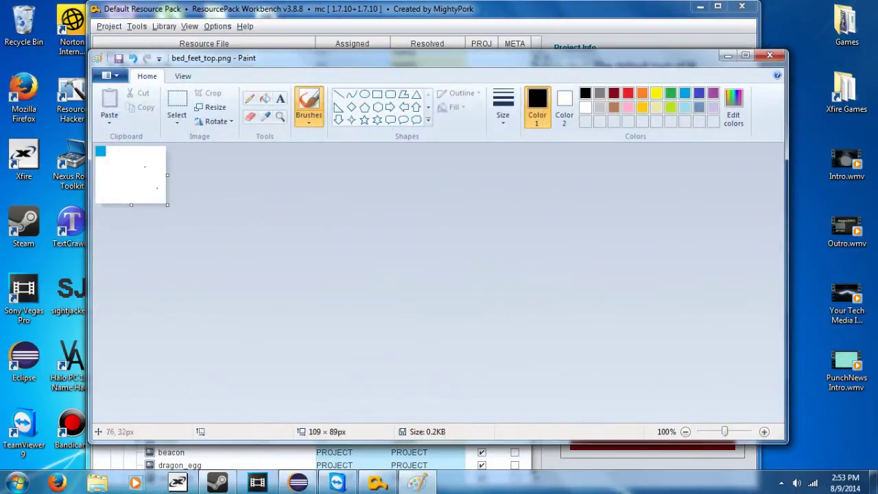
left_click(132, 58)
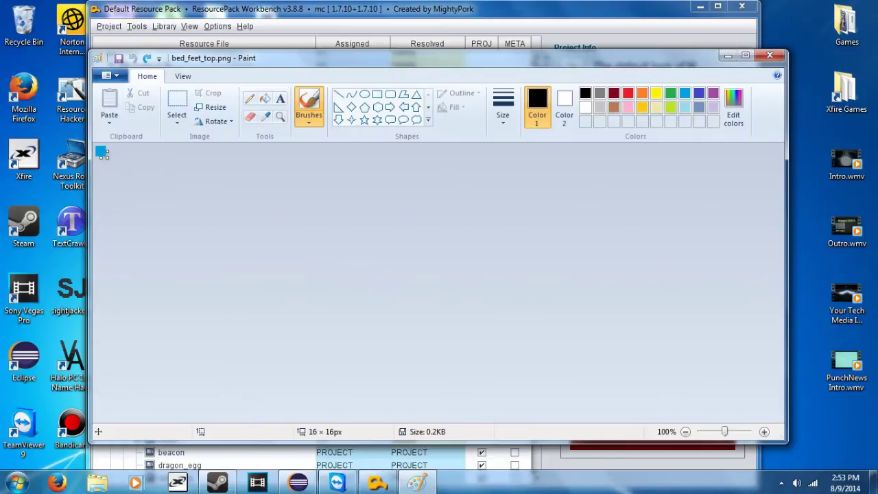
- Save a copy of bed_feet_top.png to the Desktop as PNG, accepting the loss of transparency, and close the image
left_click(108, 76)
left_click(134, 183)
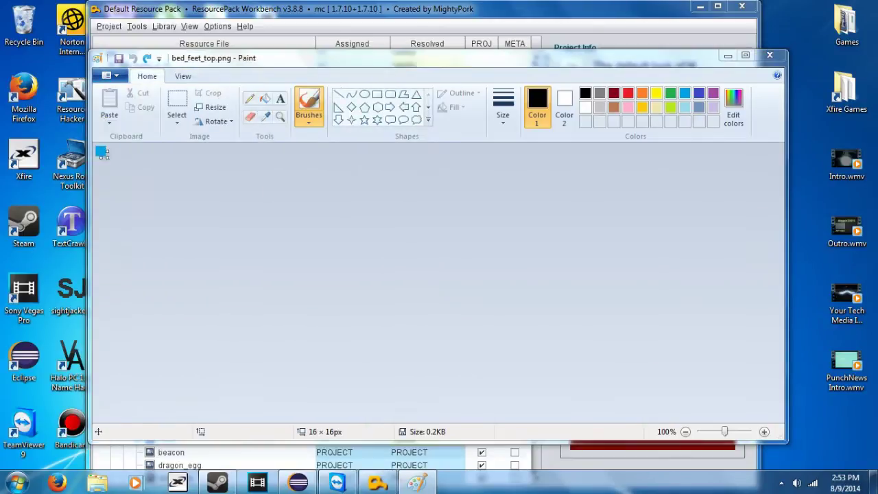
left_click(275, 170)
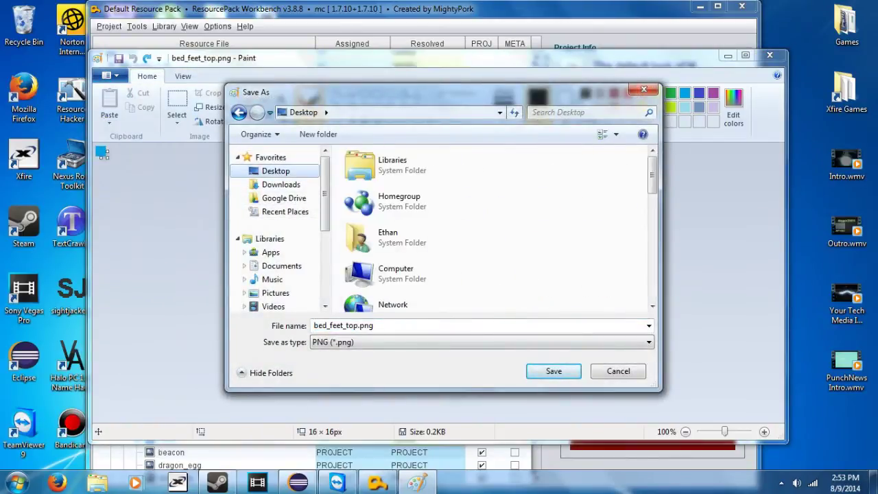
left_click(553, 371)
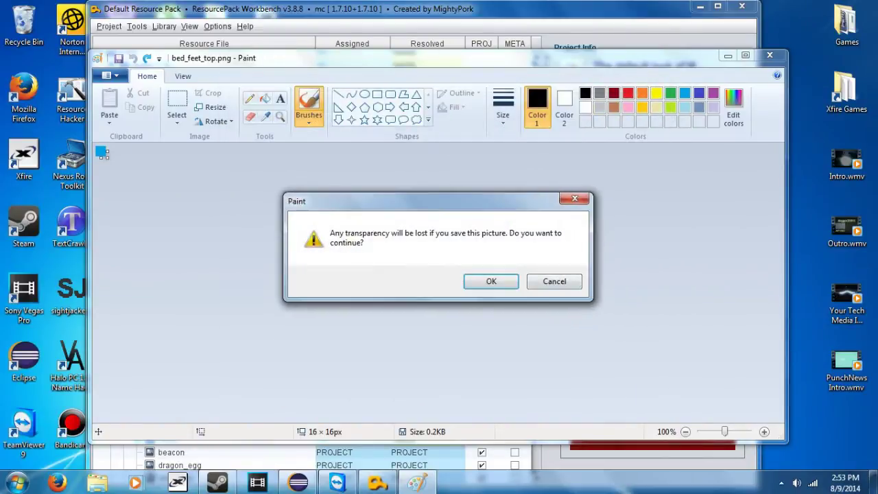
left_click(491, 281)
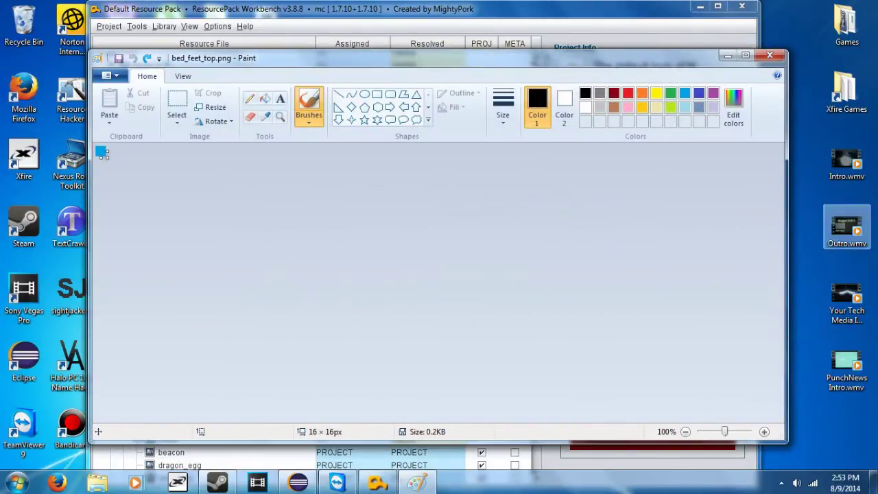
left_click(770, 55)
- Check the Desktop for the saved bed_feet_top.png file and return to ResourcePack Workbench
left_click(699, 6)
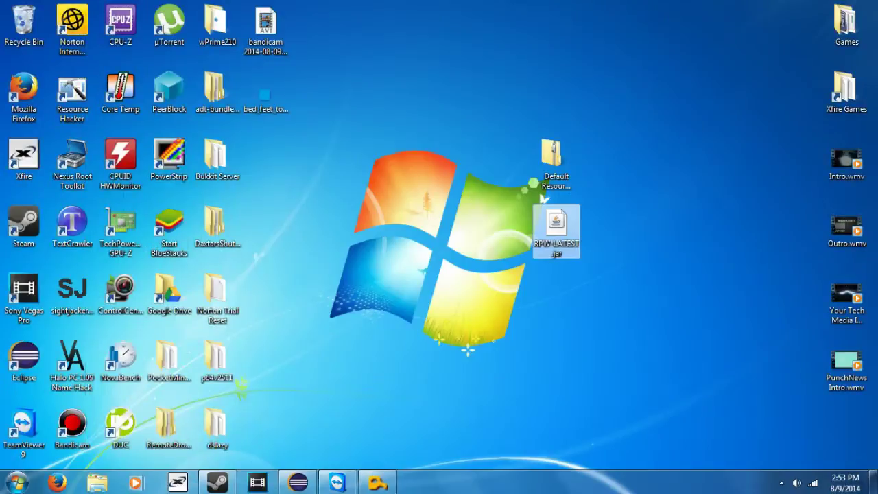
left_click(266, 97)
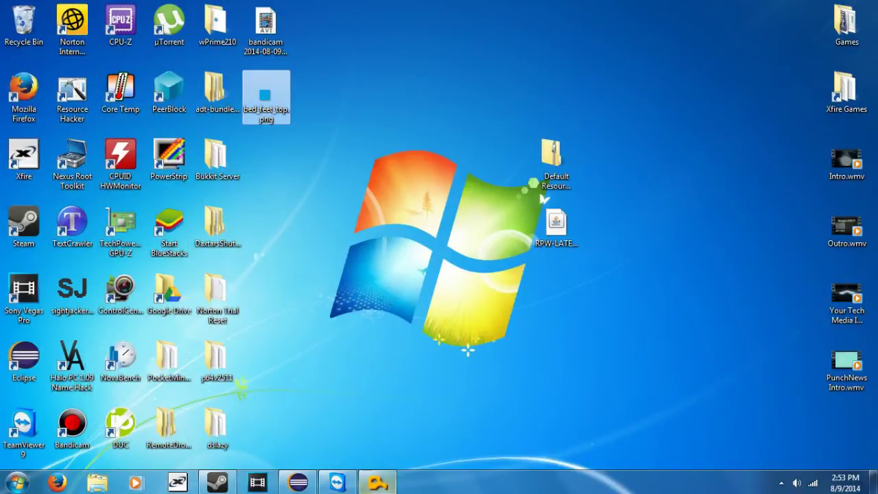
left_click(377, 483)
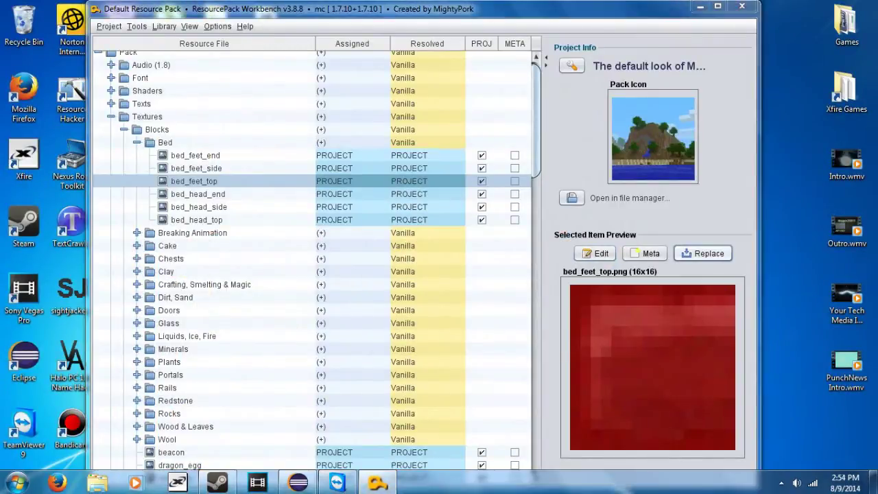
- Replace the bed_feet_top texture in the pack with the bed_feet_top.png file from the Desktop
left_click(703, 253)
left_click(441, 169)
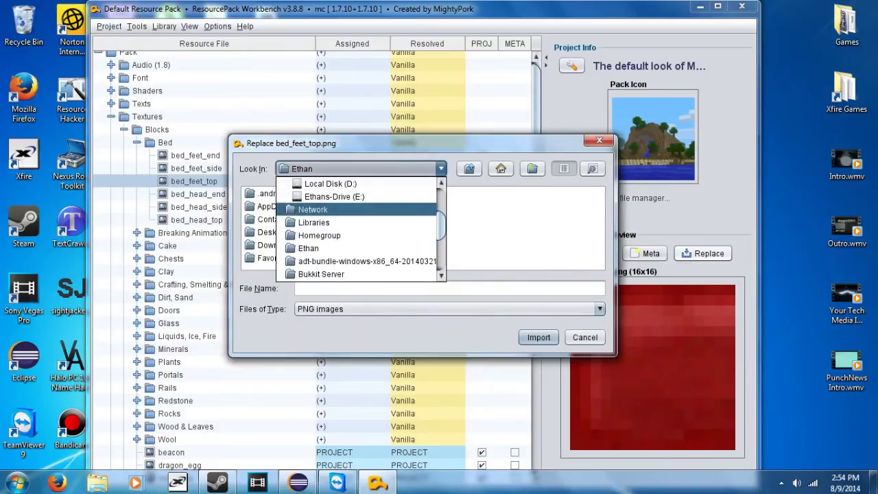
left_click_drag(442, 223, 442, 202)
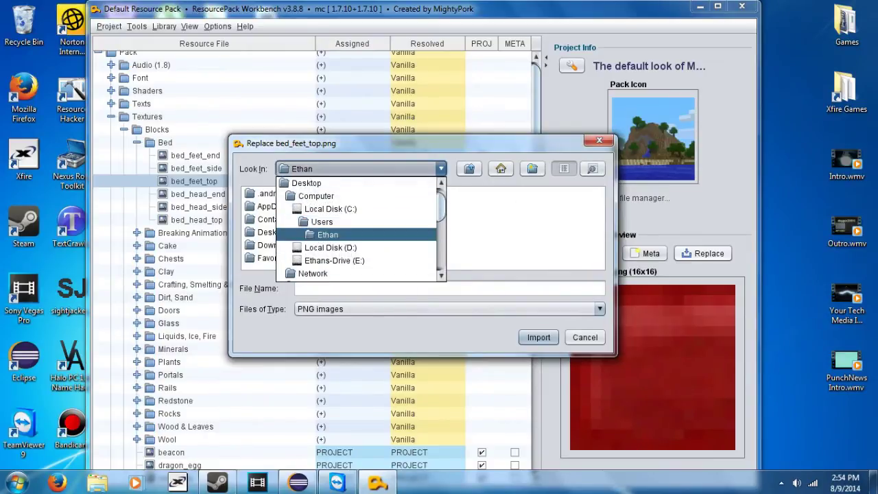
left_click(328, 234)
double_click(272, 232)
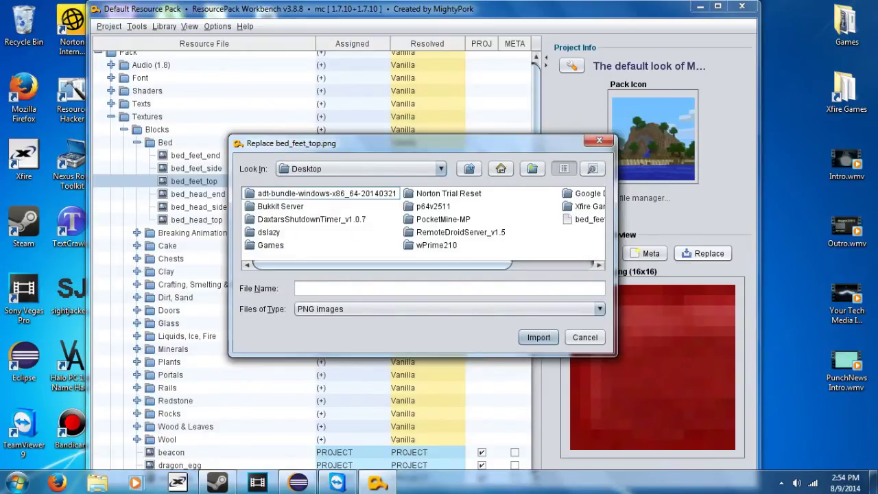
left_click_drag(383, 265, 465, 265)
double_click(493, 220)
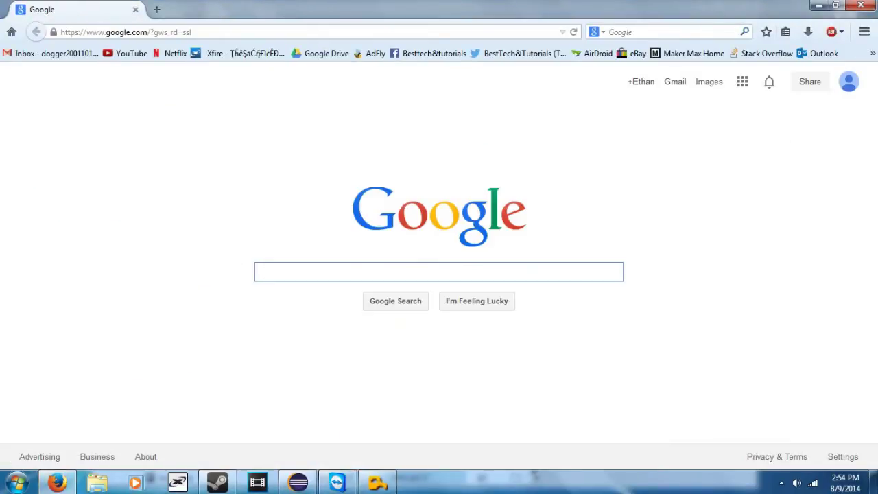
- Search Google in Firefox for "red wool texture" and open the first image result
type("r")
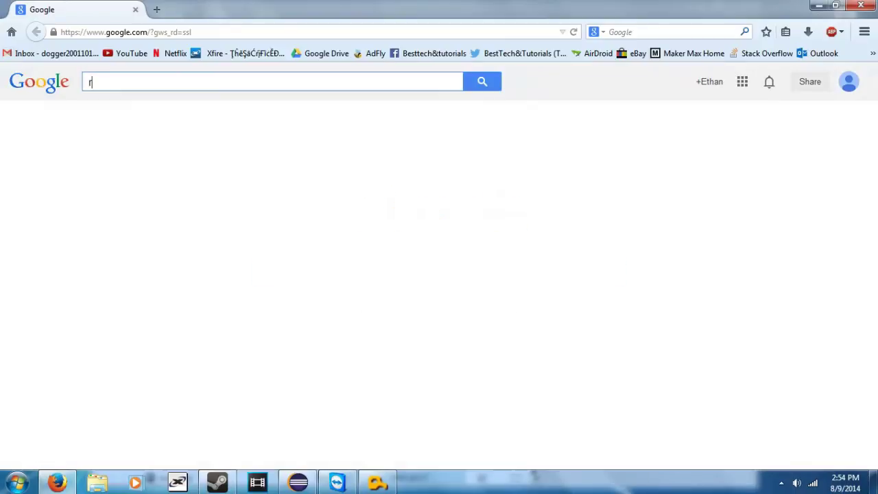
type("ed wool texture")
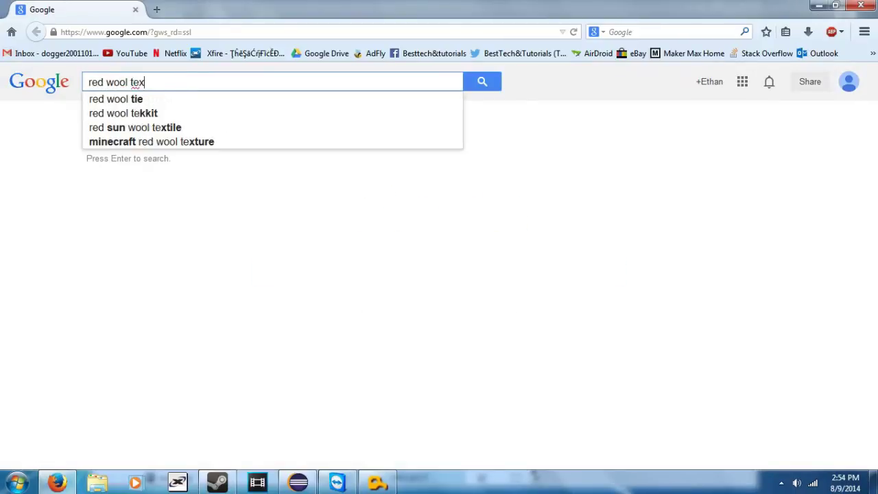
key("Return")
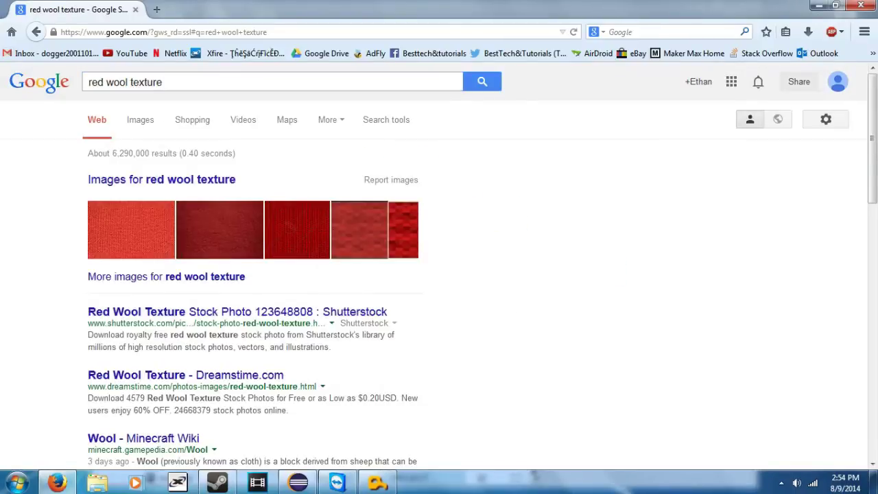
left_click(131, 230)
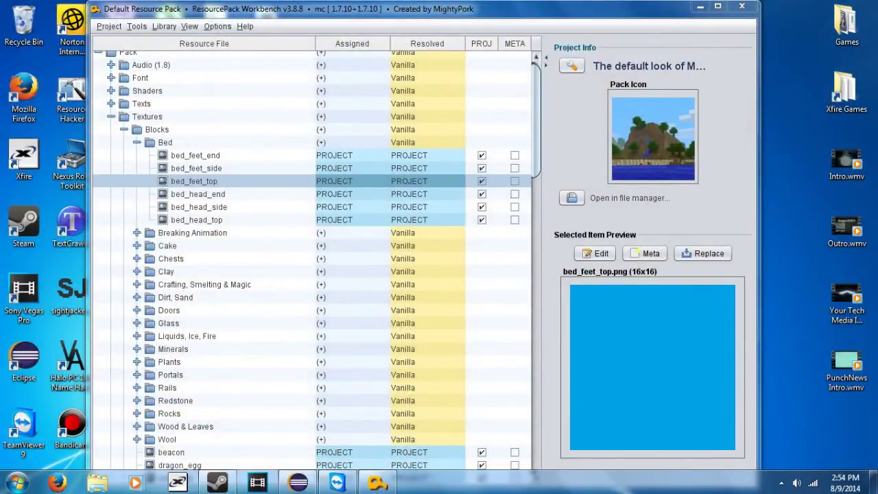
- Back in ResourcePack Workbench, examine the glass texture from the Glass folder in Paint at 800% and close it unedited
left_click_drag(536, 120, 536, 138)
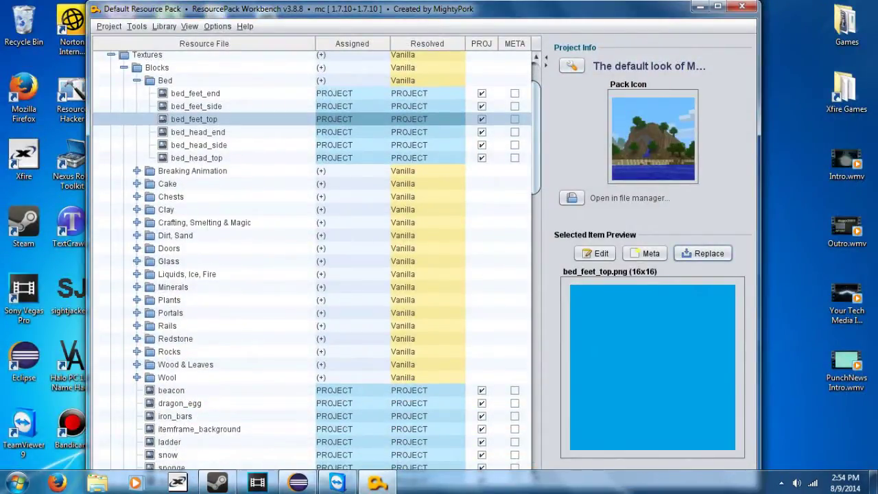
double_click(169, 262)
left_click(181, 271)
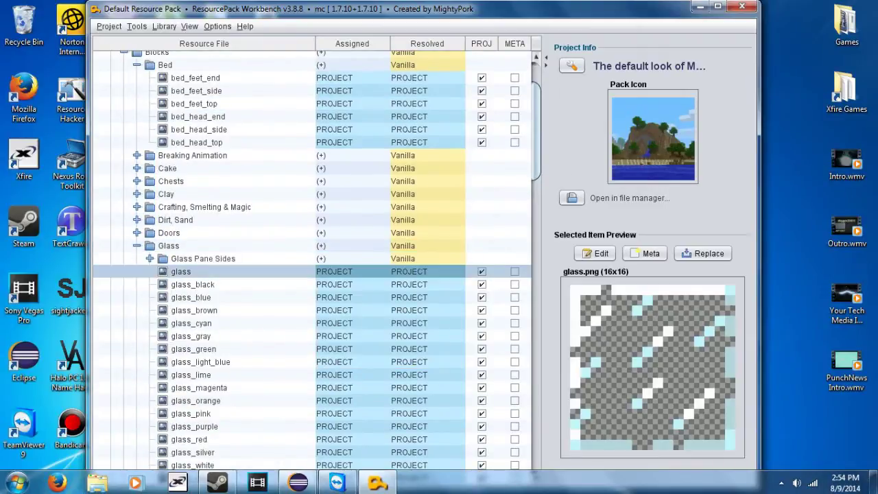
left_click(594, 254)
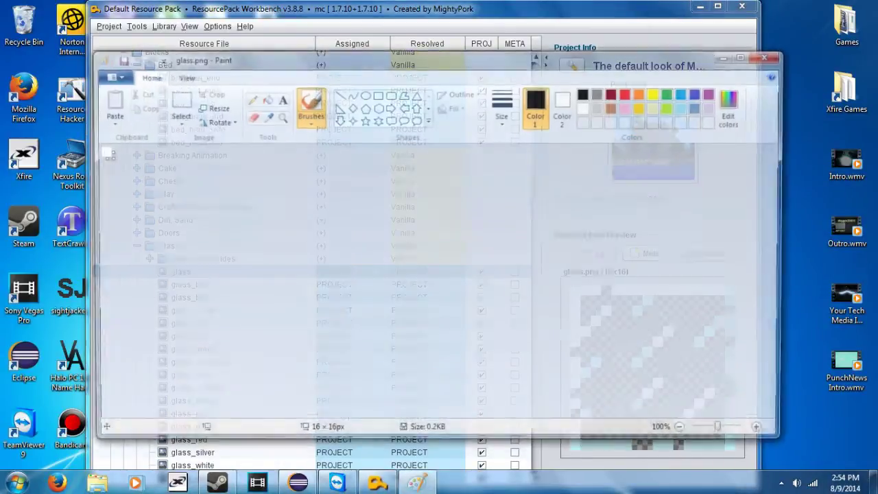
left_click_drag(724, 431, 748, 432)
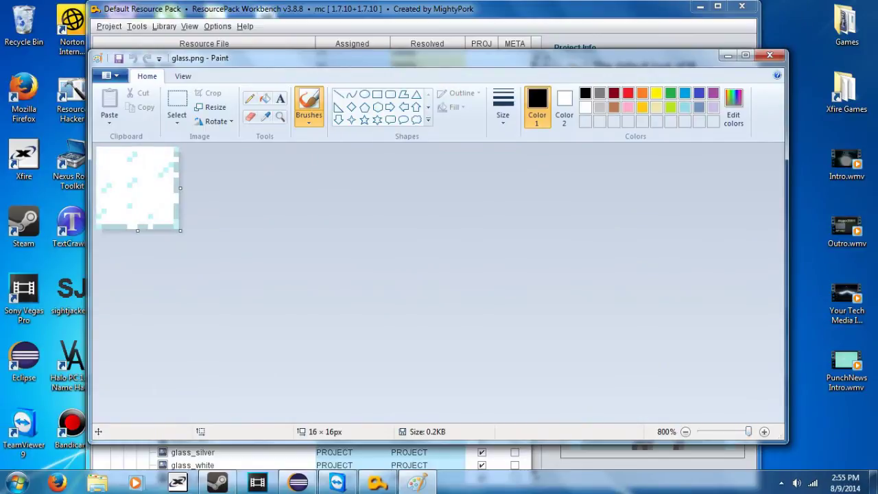
left_click(769, 56)
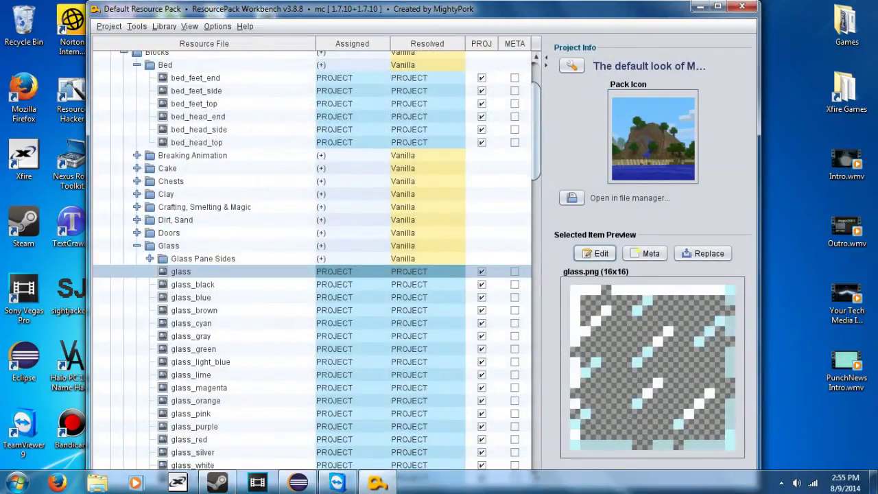
- Collapse the Glass folder and open the cobblestone texture from the Rocks folder in Paint, magnified to 800%
left_click(137, 245)
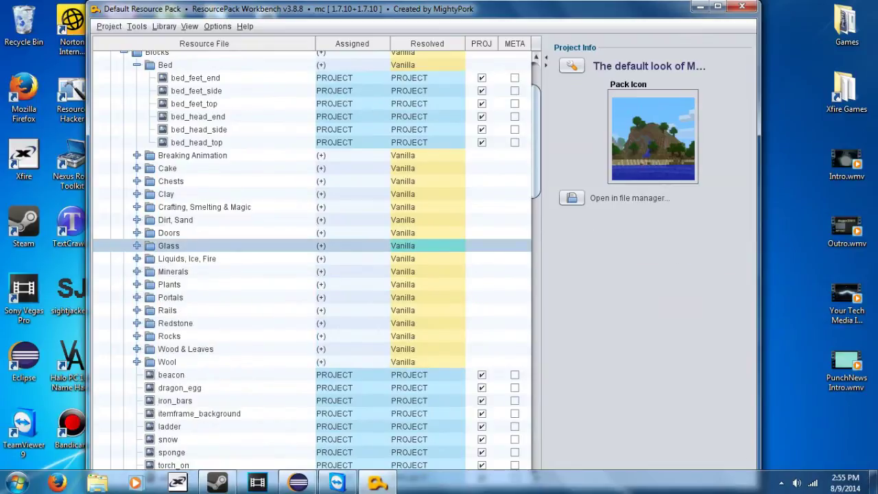
left_click(137, 336)
left_click(185, 375)
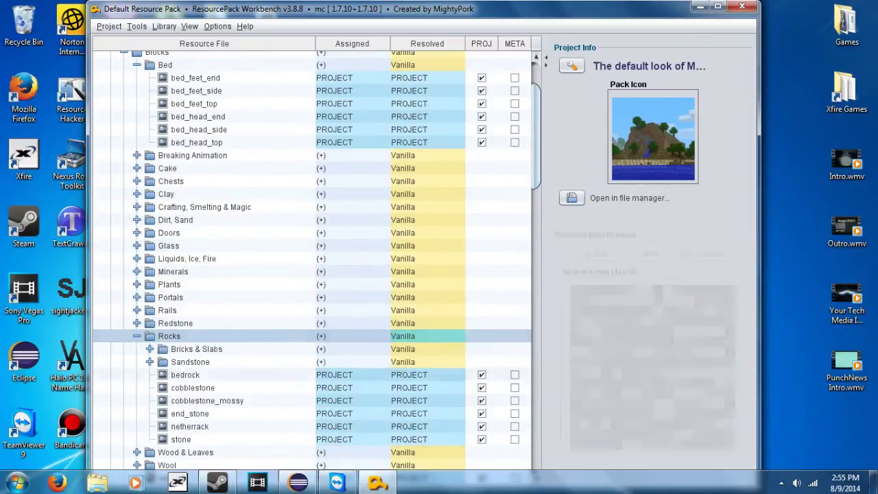
left_click(192, 388)
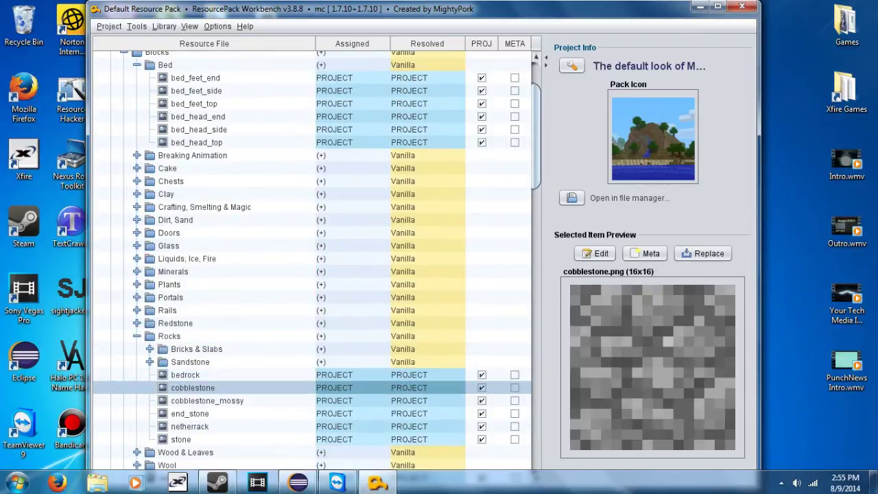
left_click(595, 253)
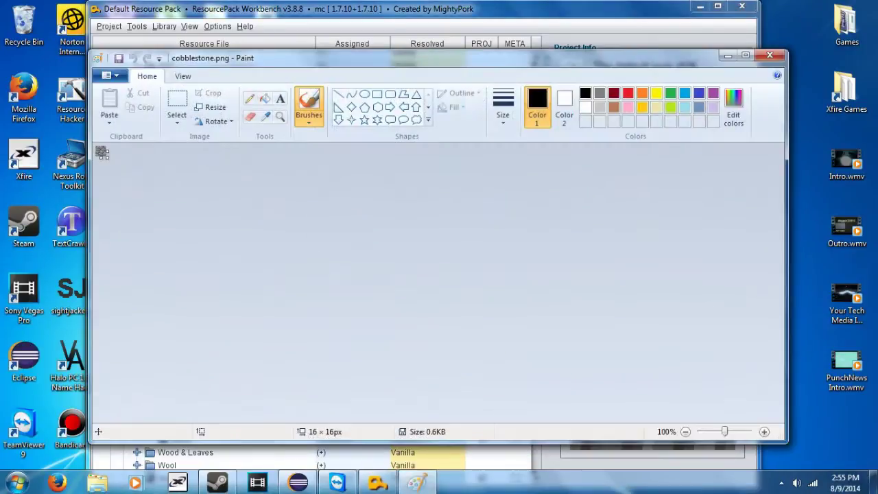
left_click(764, 432)
left_click(764, 431)
left_click(764, 432)
left_click(764, 431)
left_click(764, 431)
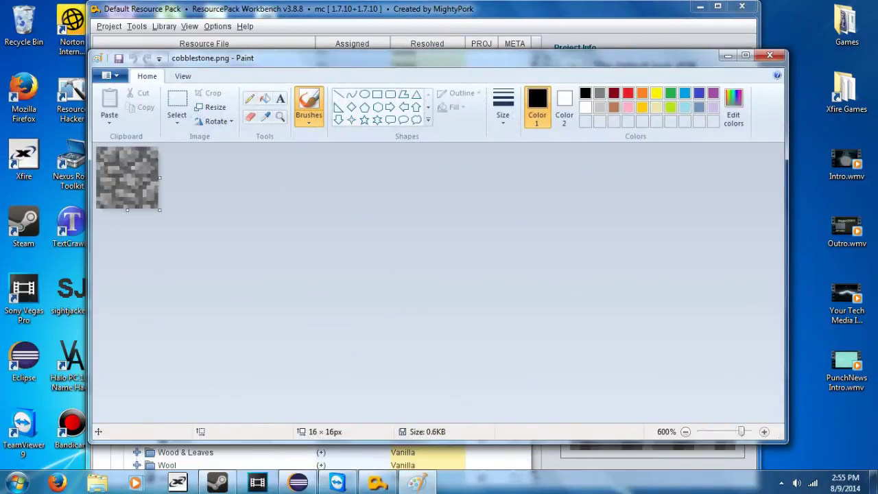
left_click(764, 432)
left_click(764, 432)
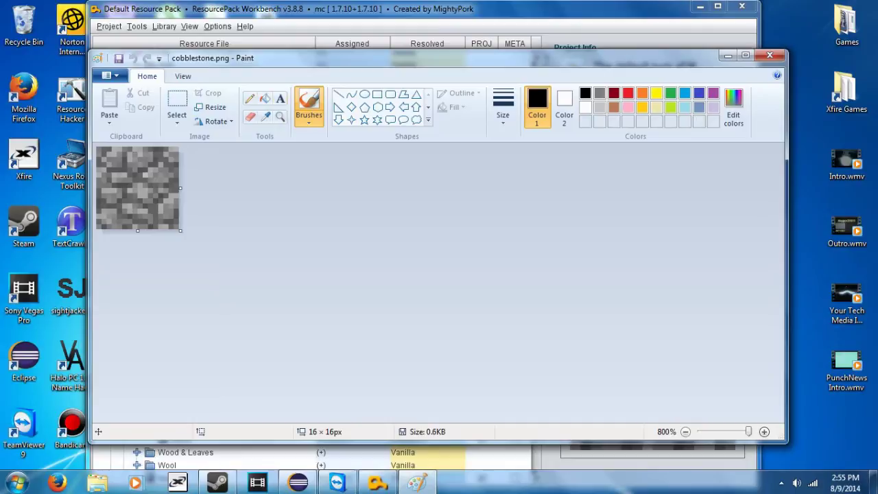
- Paint thick black brush strokes across the middle, lower and upper parts of the cobblestone texture
left_click(136, 176)
mouse_move(140, 175)
left_mouse_down()
mouse_move(159, 183)
mouse_move(135, 209)
mouse_move(107, 218)
mouse_move(156, 214)
left_mouse_up()
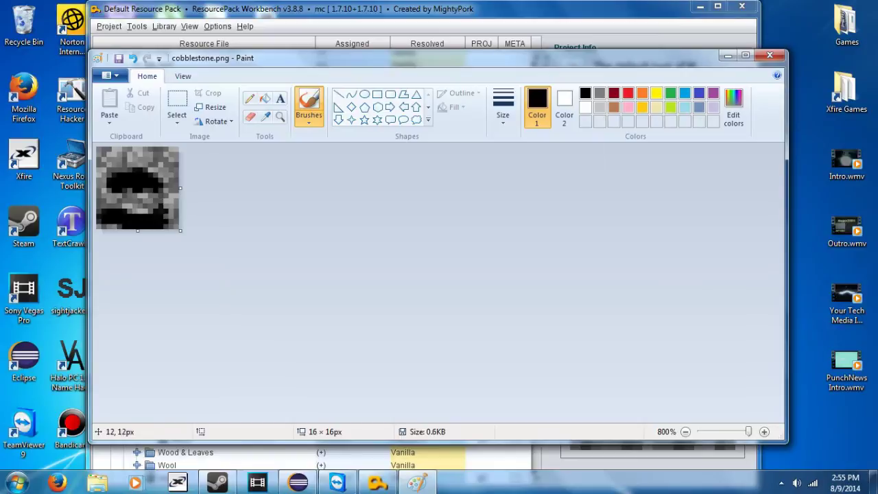
mouse_move(164, 159)
left_mouse_down()
mouse_move(114, 152)
mouse_move(105, 164)
left_mouse_up()
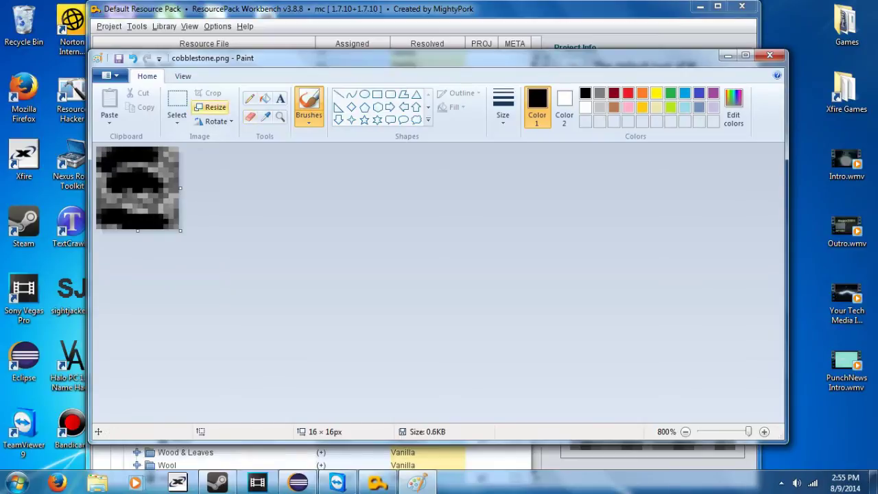
- Save the painted cobblestone texture to the Desktop as cobblestone.png, accepting the loss of transparency, and close Paint
left_click(109, 75)
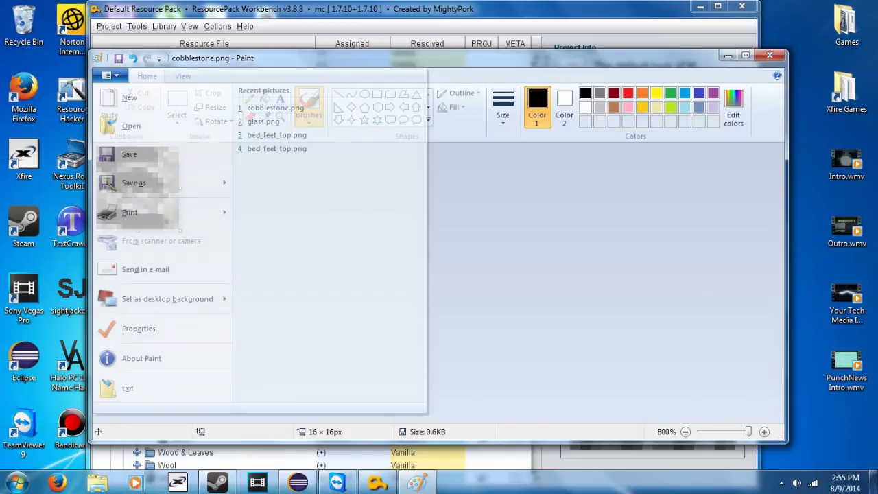
left_click(134, 182)
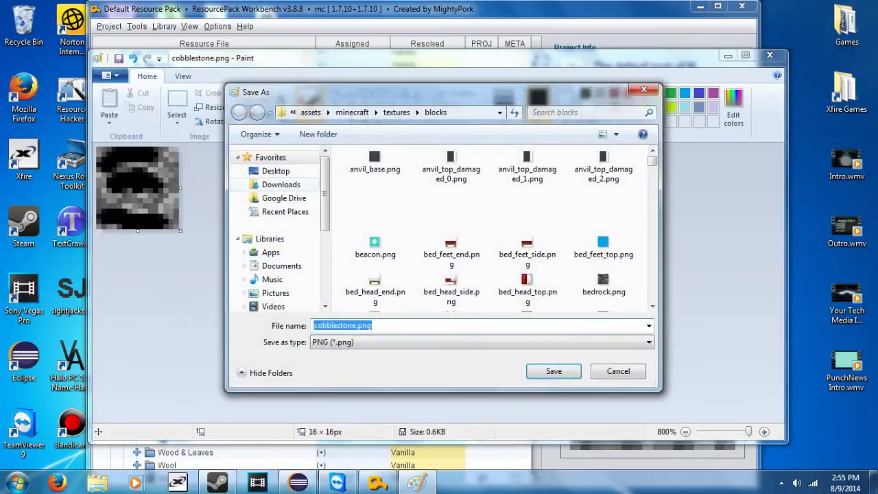
left_click(275, 170)
key("Return")
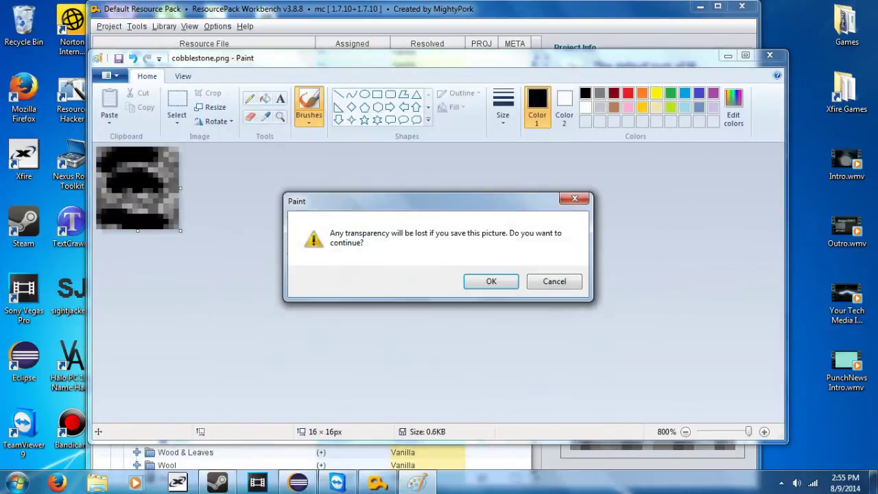
key("Return")
left_click(770, 54)
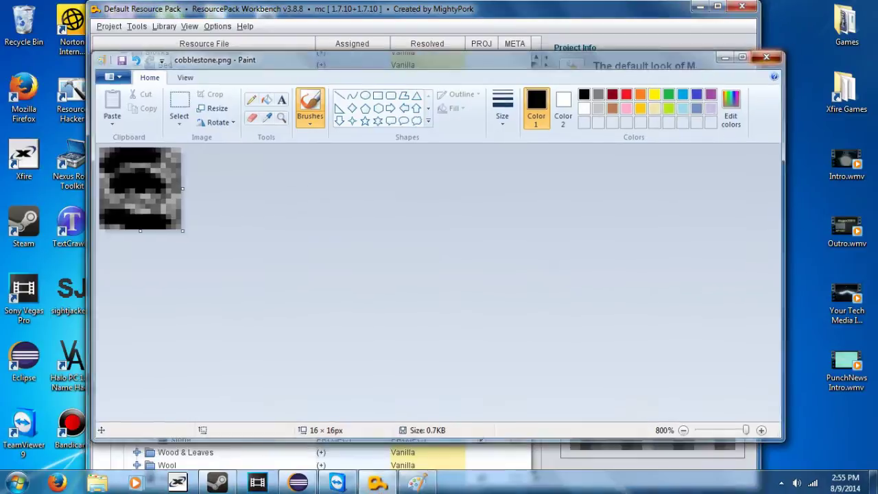
- Replace the project's cobblestone texture with the cobblestone PNG from the Desktop and save the project
left_click(704, 253)
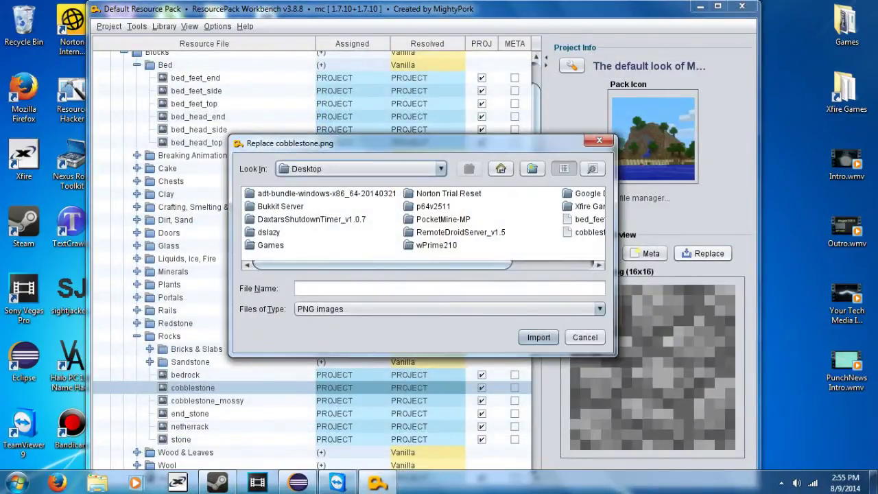
left_click_drag(412, 265, 496, 265)
double_click(500, 231)
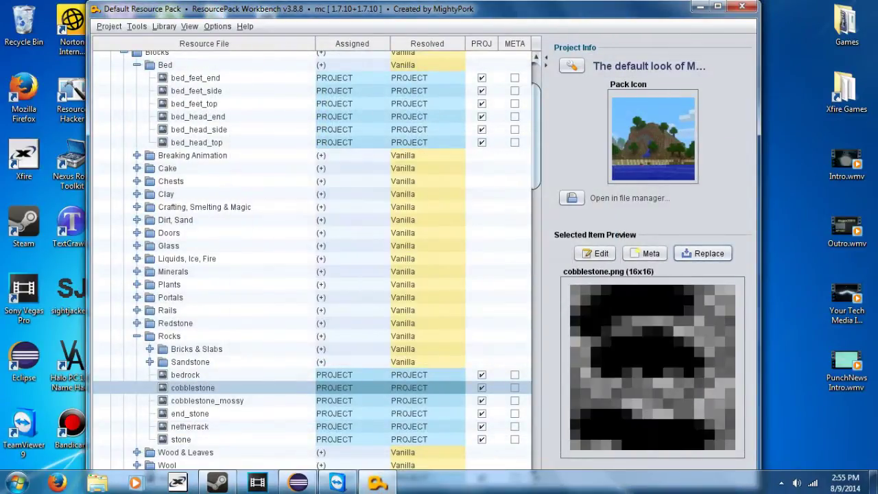
left_click(109, 26)
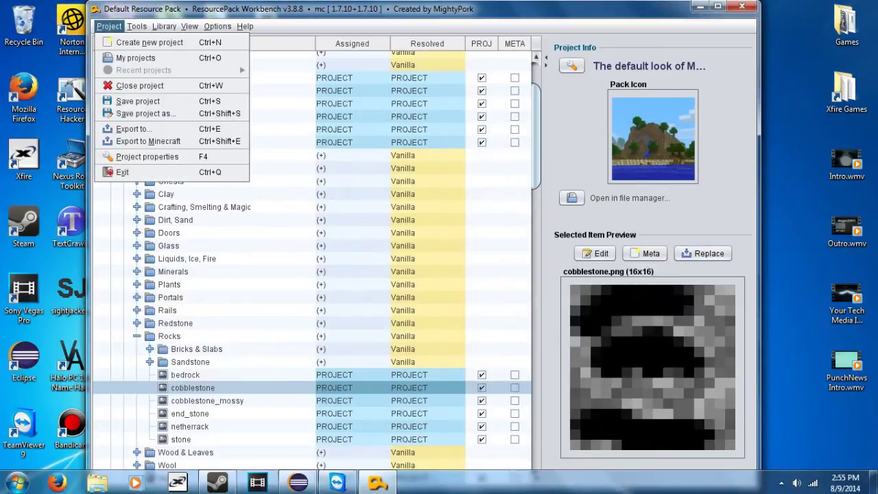
left_click(138, 101)
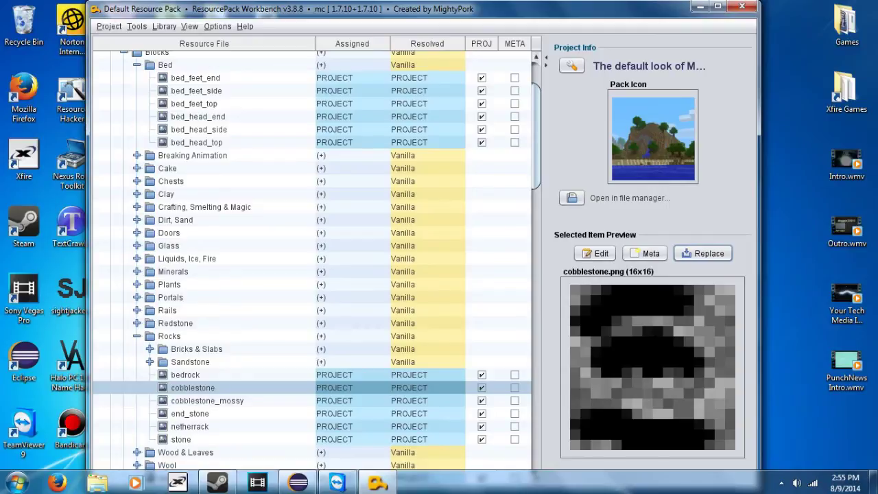
left_click(108, 27)
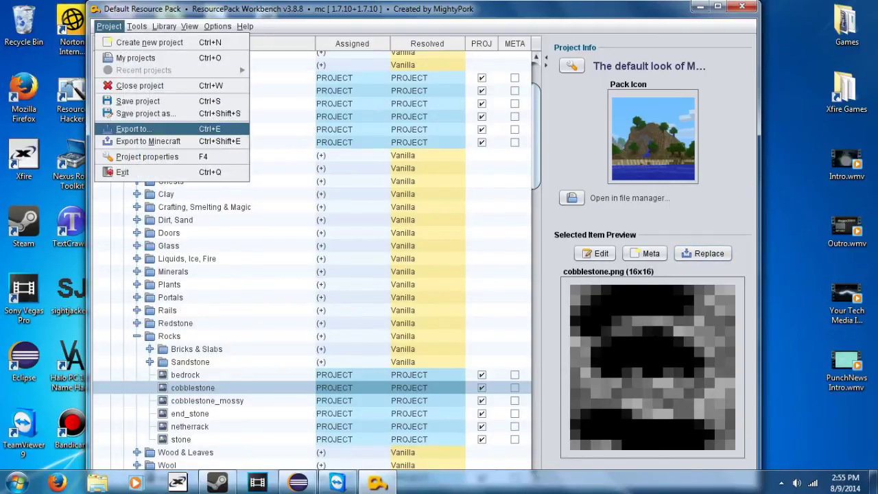
left_click(132, 128)
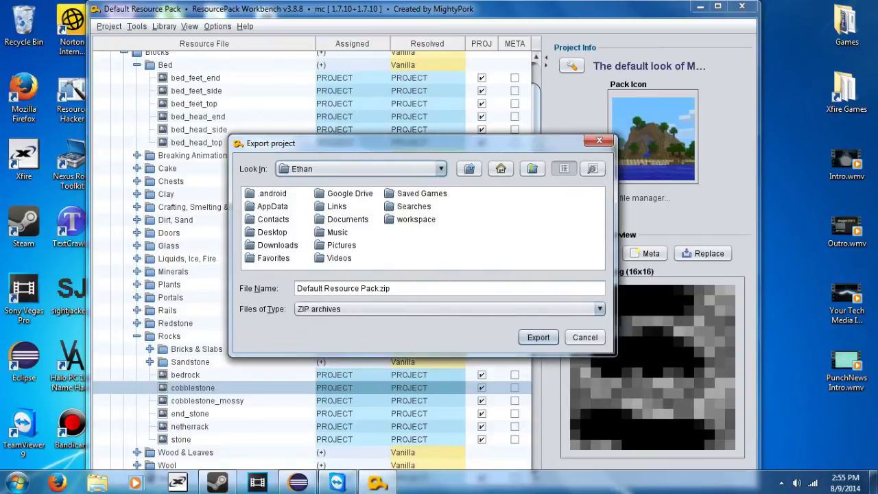
key("Escape")
- Export the project to Minecraft with the pack name Default Resource Pack and the option Use this pack alone
key("alt+p")
key("Down")
key("Down")
key("Down")
key("Down")
key("Down")
key("Down")
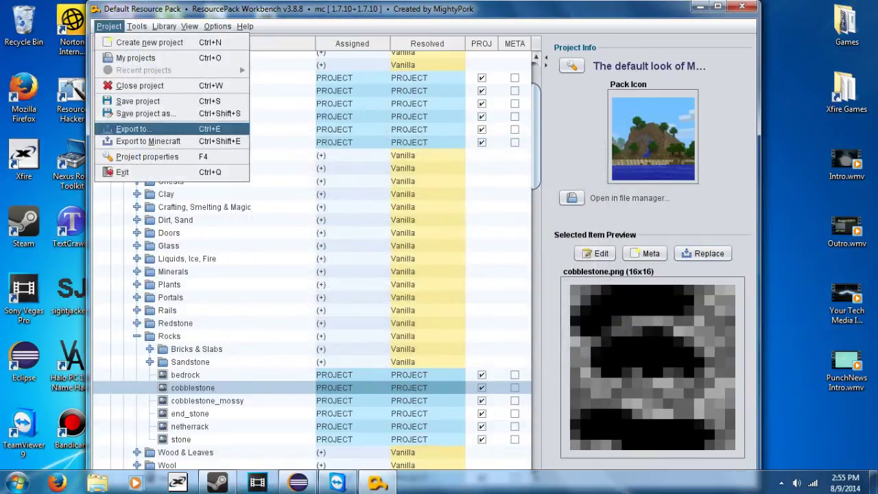
key("Down")
key("Return")
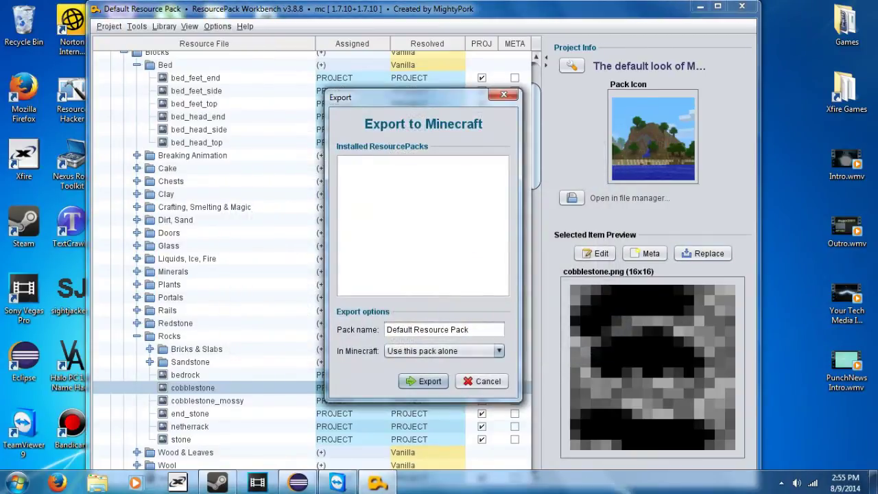
left_click(480, 350)
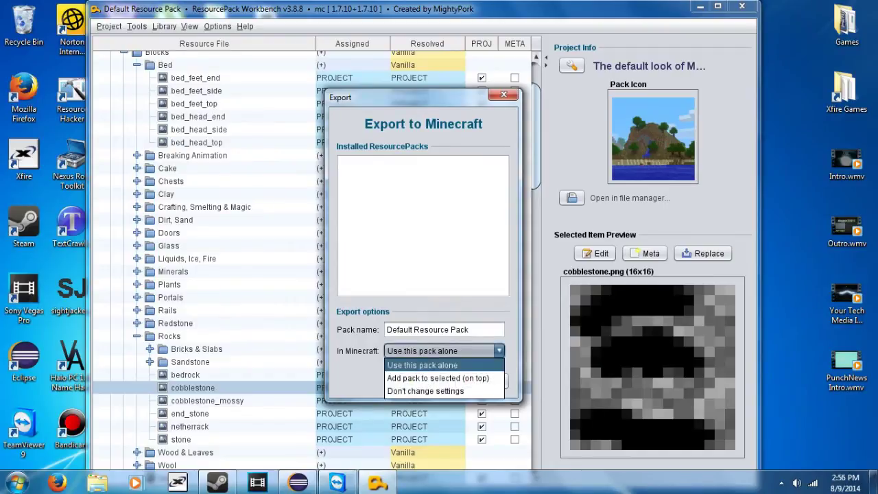
key("Down")
key("Up")
key("Return")
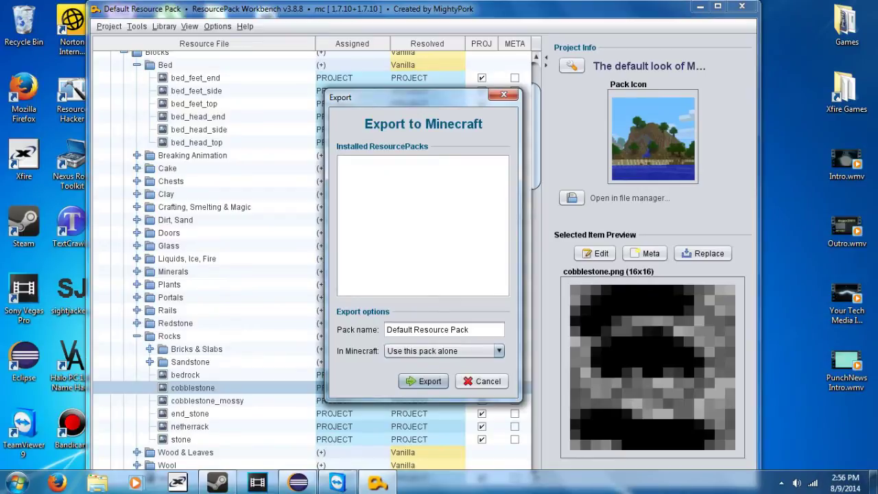
left_click(424, 381)
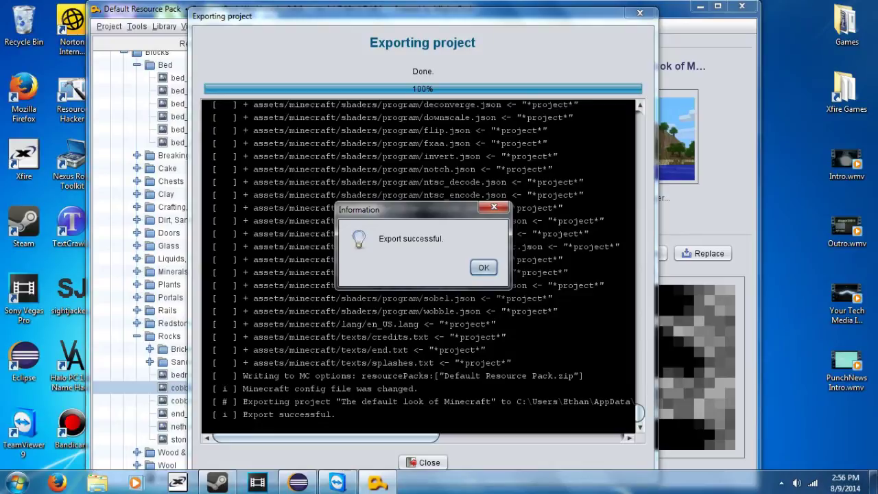
key("Return")
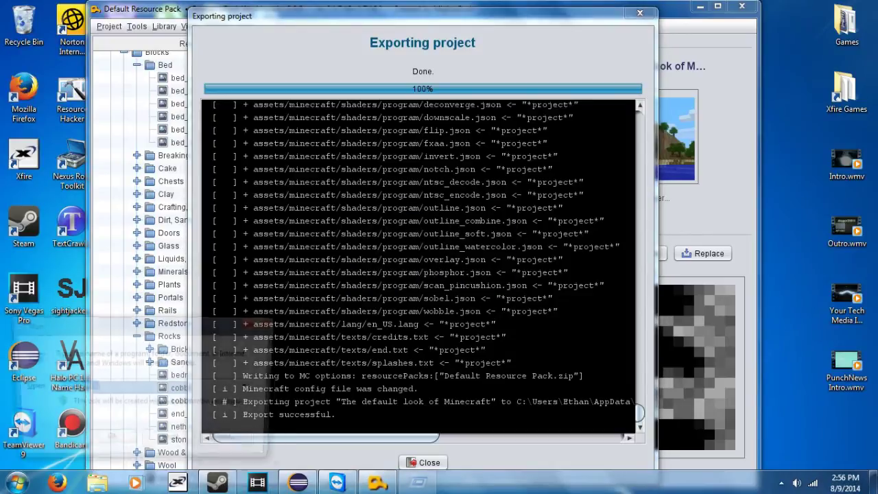
- In Windows Explorer, open the resourcepacks folder inside .minecraft in the AppData Roaming folder
key("super+r")
key("Return")
key("Down")
key("Down")
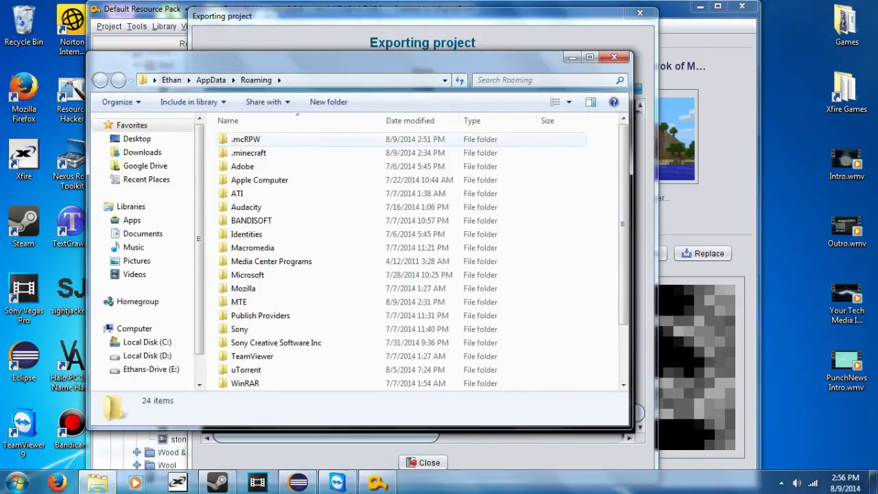
key("Return")
key("r")
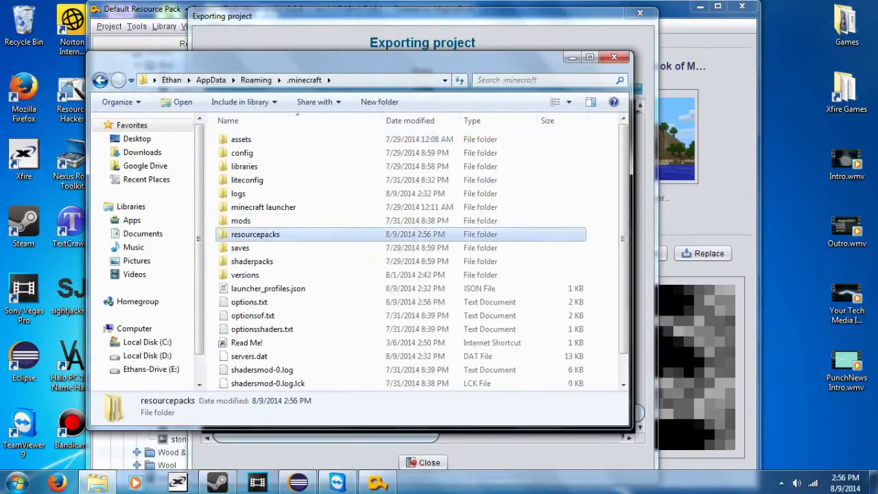
key("Return")
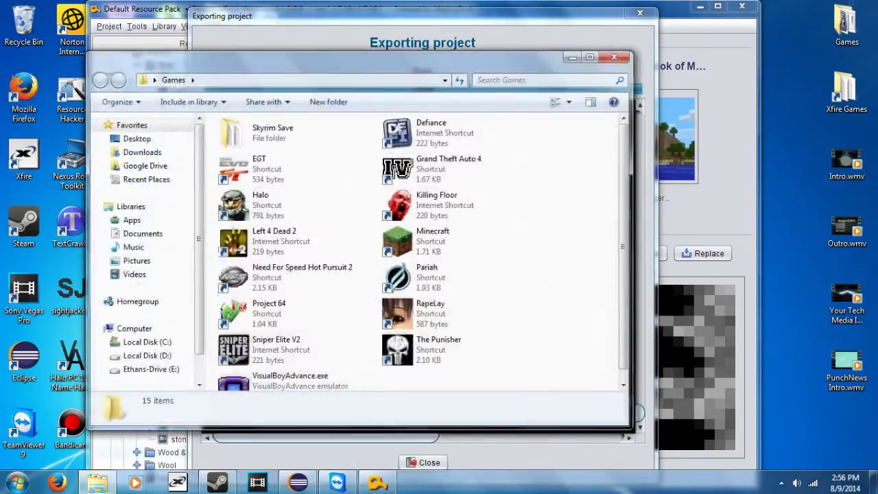
- Launch Minecraft from the Games folder, close the folder window and start the game from the launcher
double_click(433, 241)
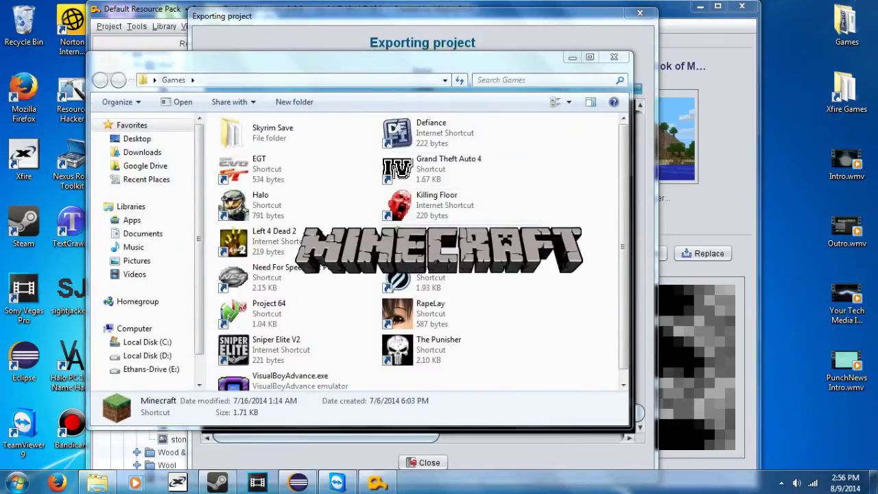
left_click(613, 57)
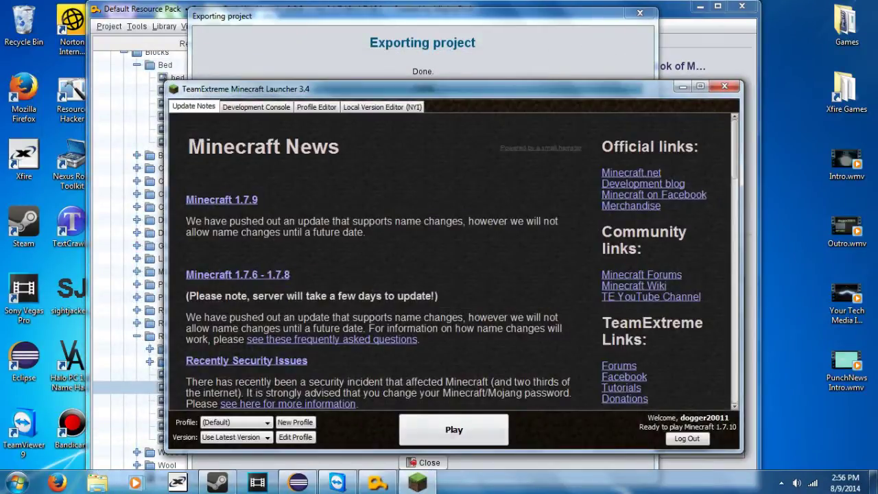
left_click(453, 429)
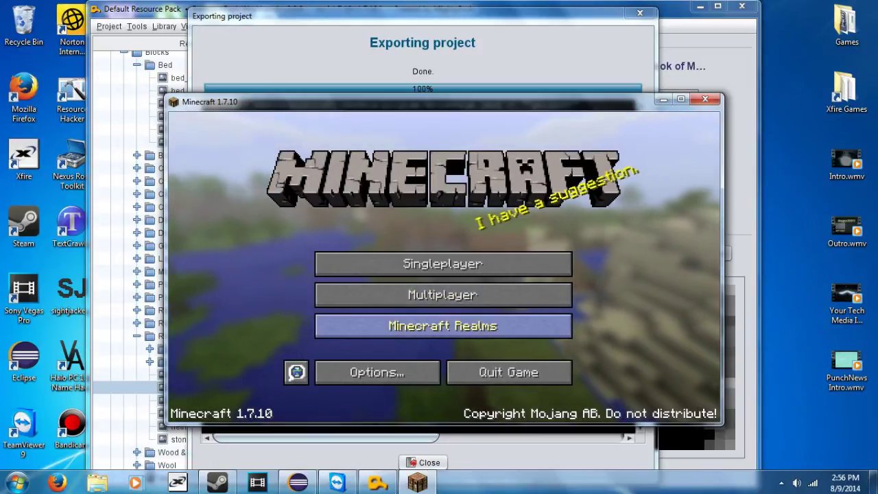
- In Minecraft's resource pack options, deselect Default Resource Pack.zip, select it again and return to the title screen
left_click(376, 372)
left_click(341, 355)
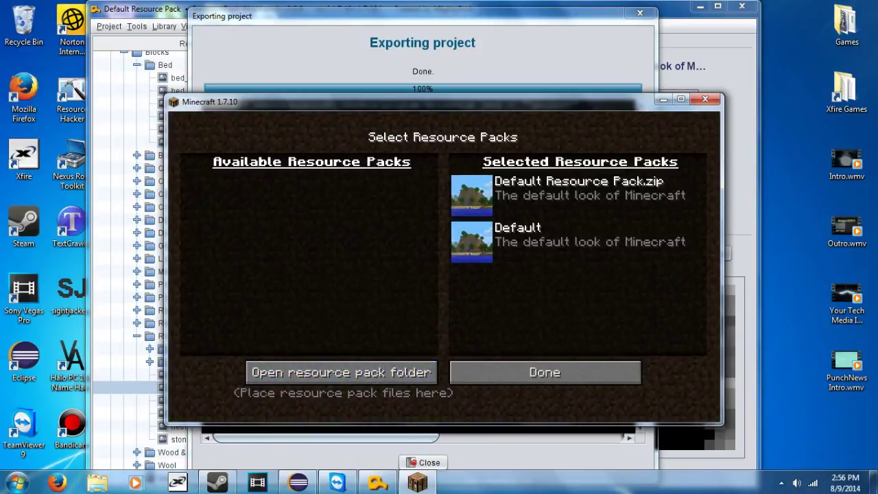
mouse_move(471, 195)
left_click(463, 196)
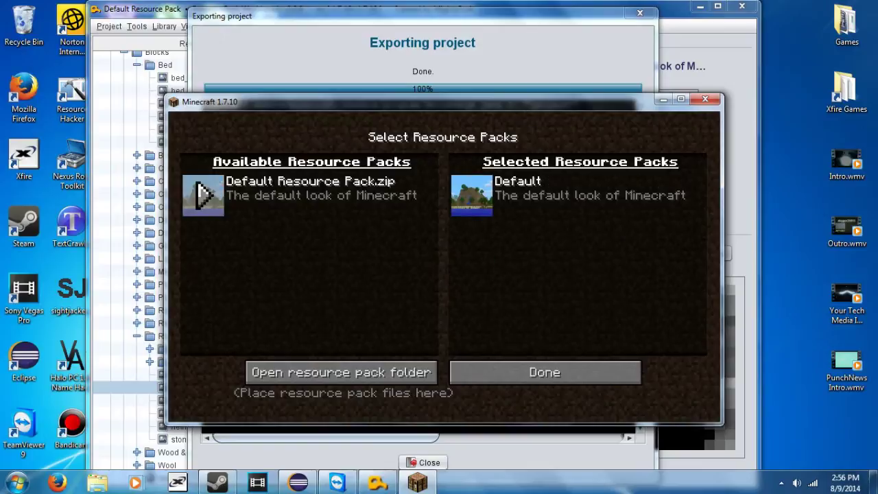
left_click(202, 194)
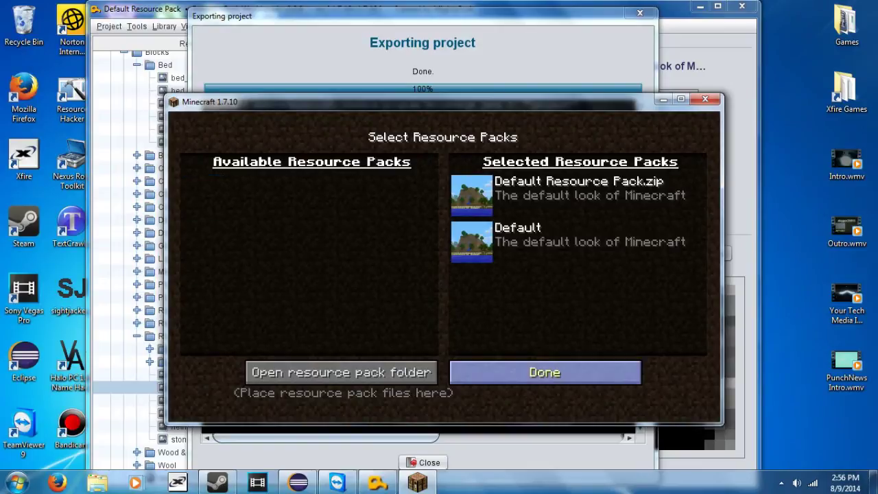
mouse_move(471, 195)
left_click(544, 372)
left_click(541, 392)
- Create a new singleplayer world named New World in Creative game mode
left_click(481, 264)
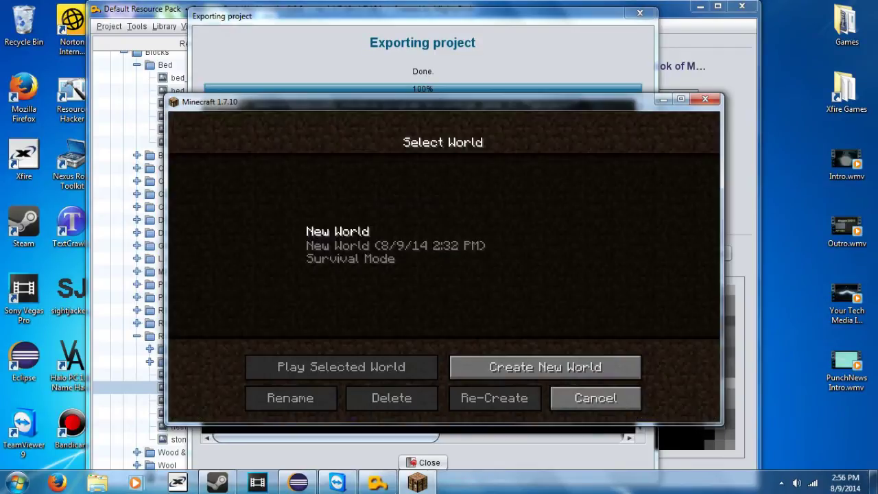
left_click(544, 367)
left_click(443, 272)
left_click(443, 273)
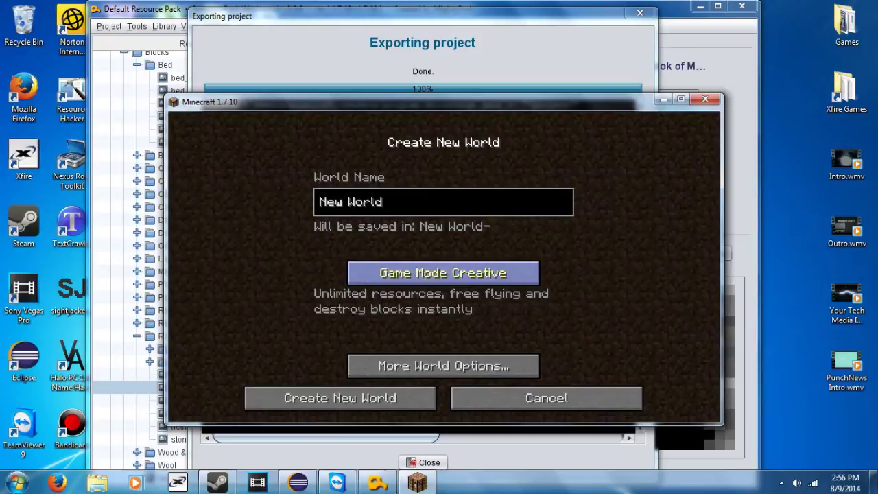
left_click(341, 398)
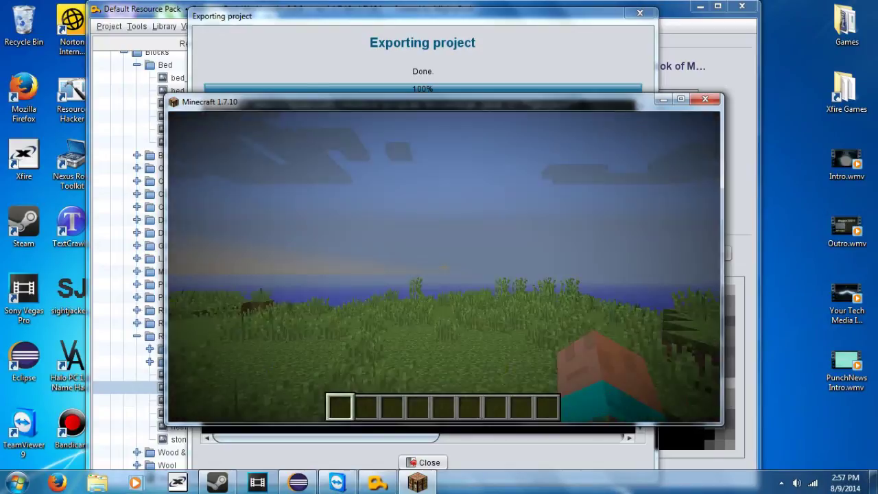
- Put cobblestone in the first hotbar slot and a bed in the second from the creative inventory
key("e")
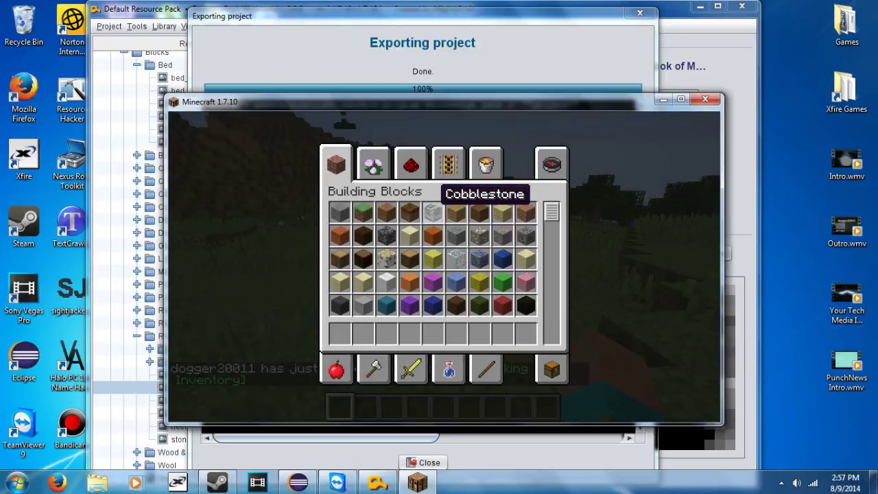
left_click(433, 212)
left_click(340, 333)
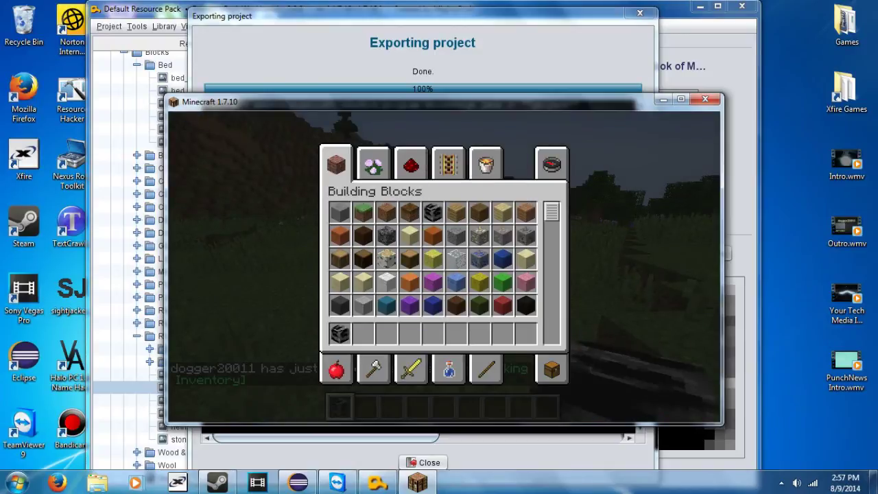
left_click(381, 163)
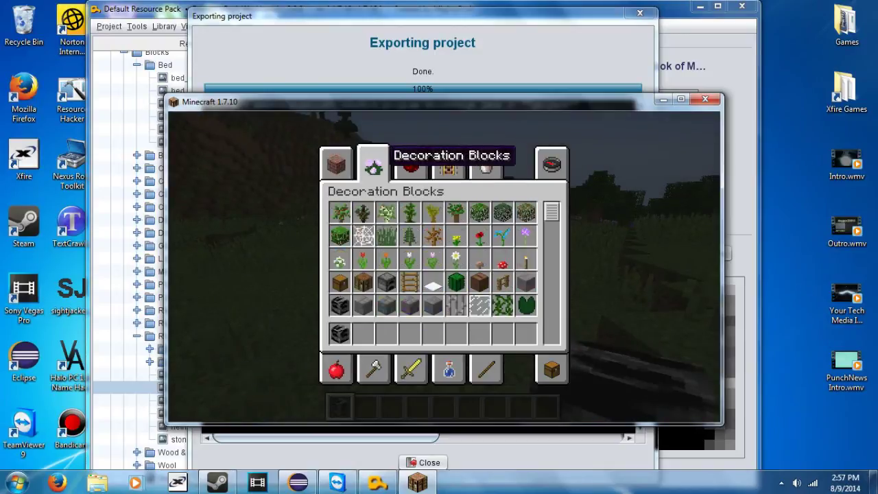
scroll(433, 261, "down", 5)
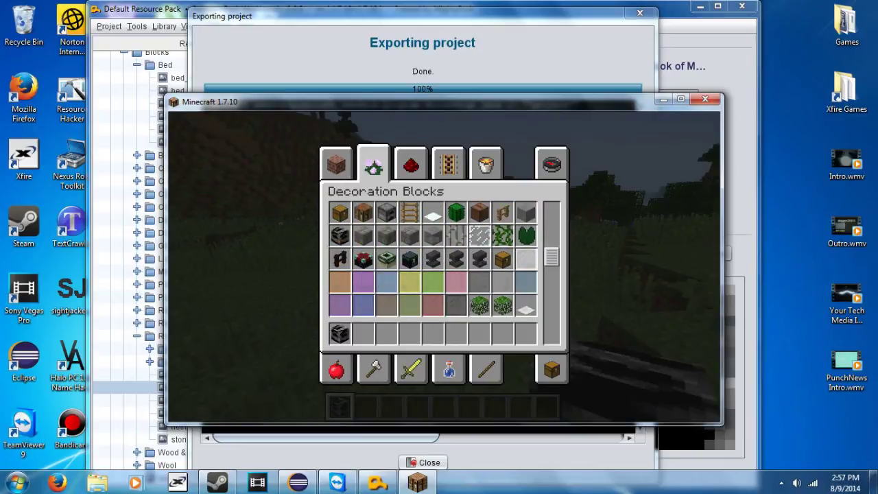
left_click_drag(551, 318, 551, 336)
left_click(363, 334)
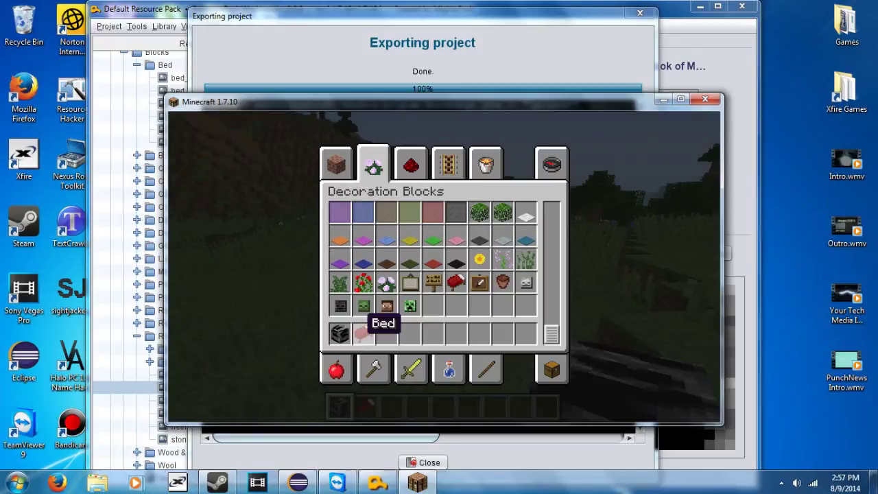
key("e")
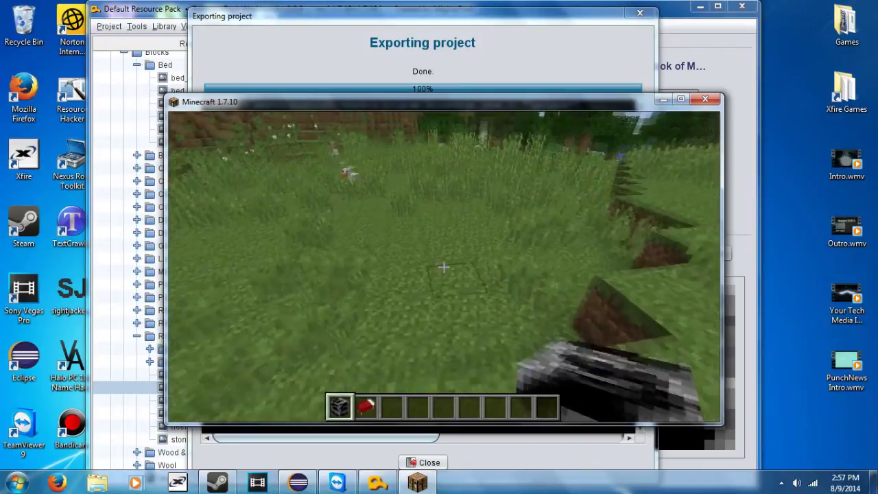
- Place a group of adjoining cobblestone blocks on the grass to test the edited texture
right_click(444, 268)
right_click(444, 268)
right_click(445, 267)
right_click(445, 268)
right_click(444, 267)
right_click(445, 267)
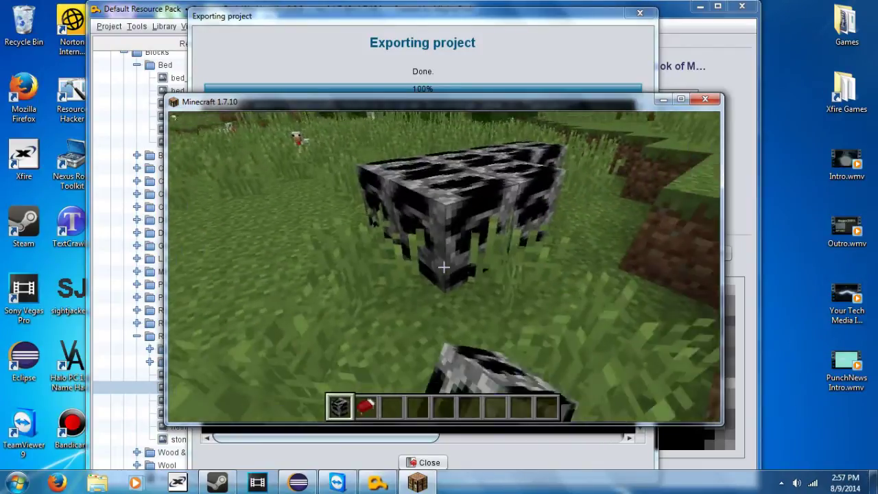
right_click(444, 267)
right_click(444, 268)
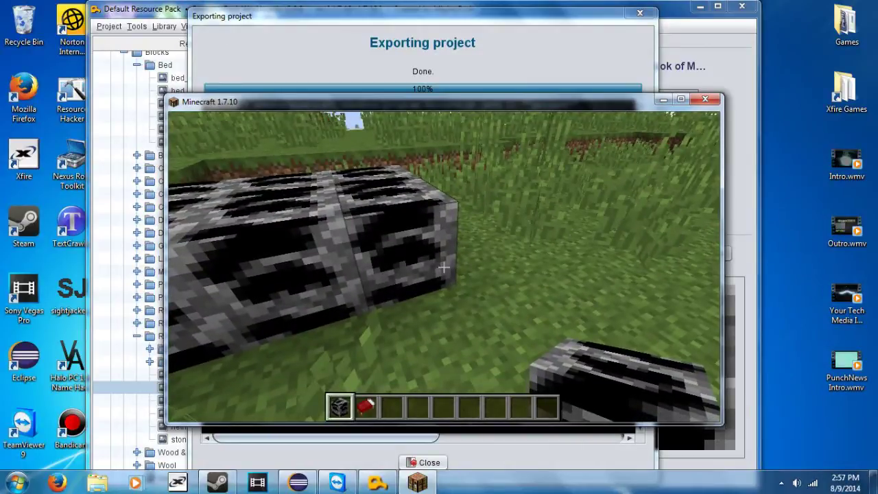
- Place a bed on the grass near the cobblestone, switch back to cobblestone and break some of the placed blocks
key("2")
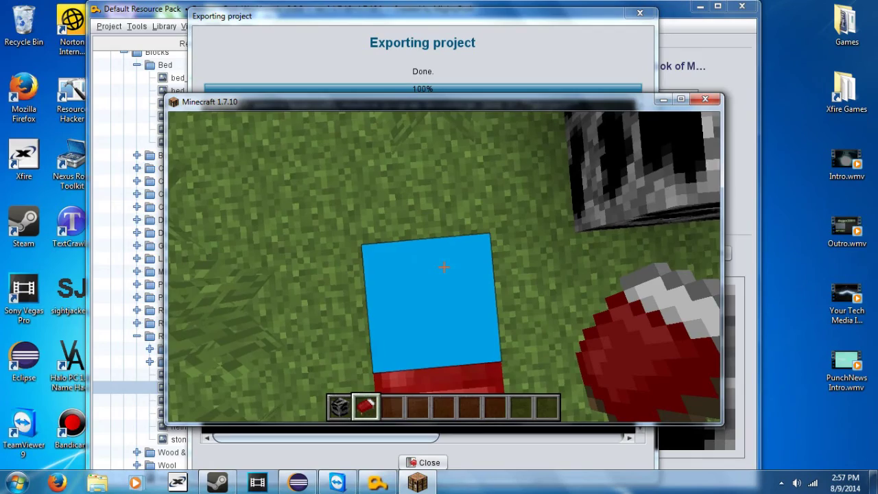
scroll(444, 267, "up", 1)
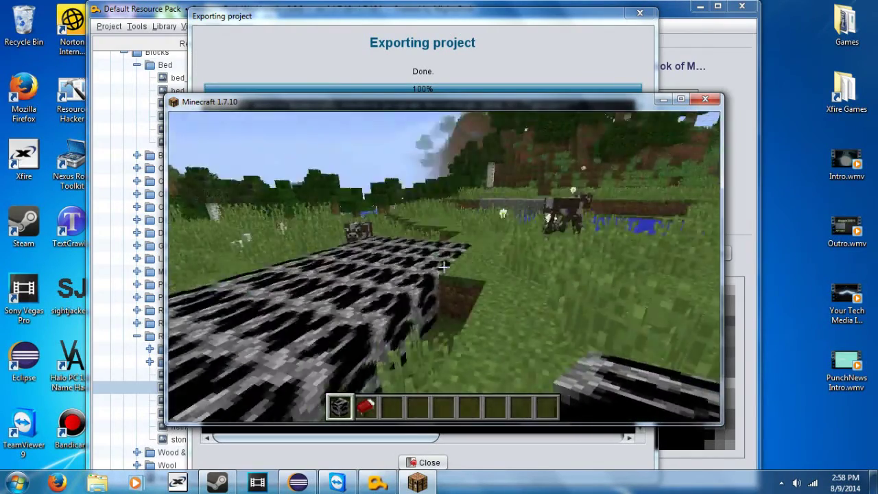
left_click(443, 268)
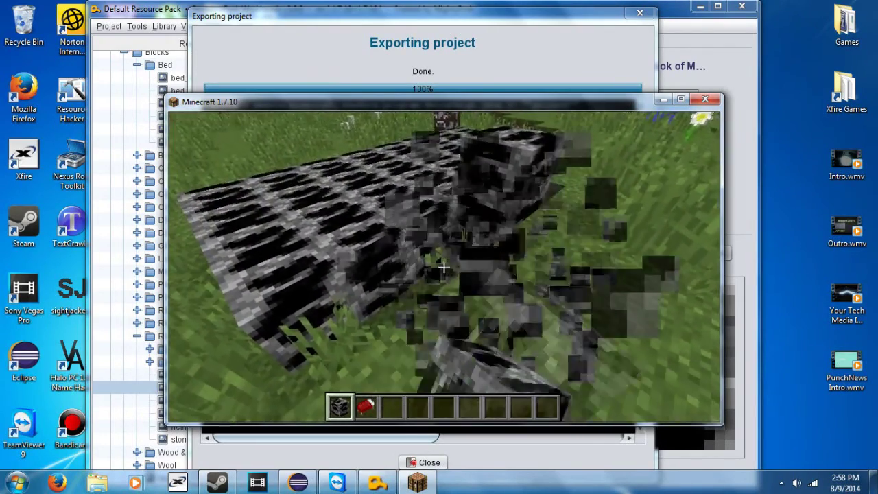